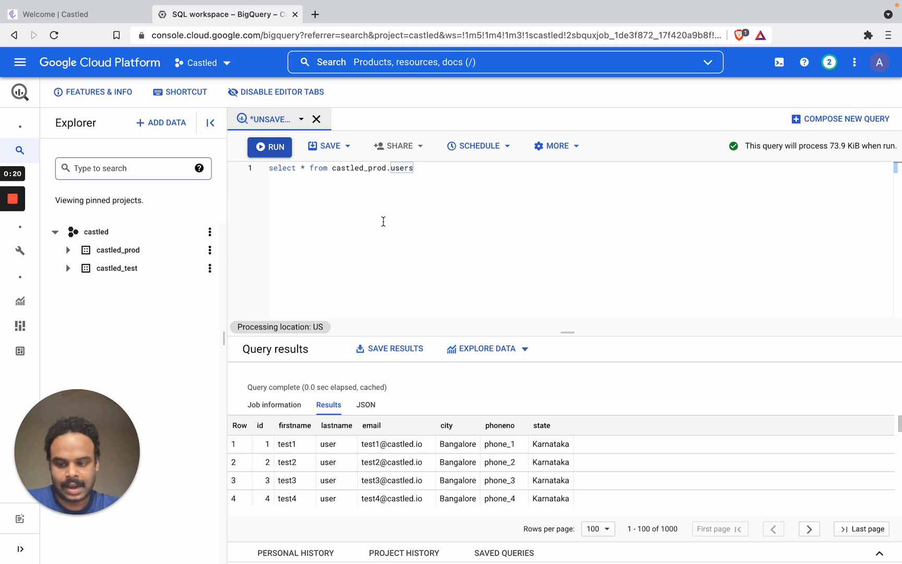
Switch to Postman and compare the JSON bodies of the Update Employees and Update Employees Bulk requests.
key(super+Tab)
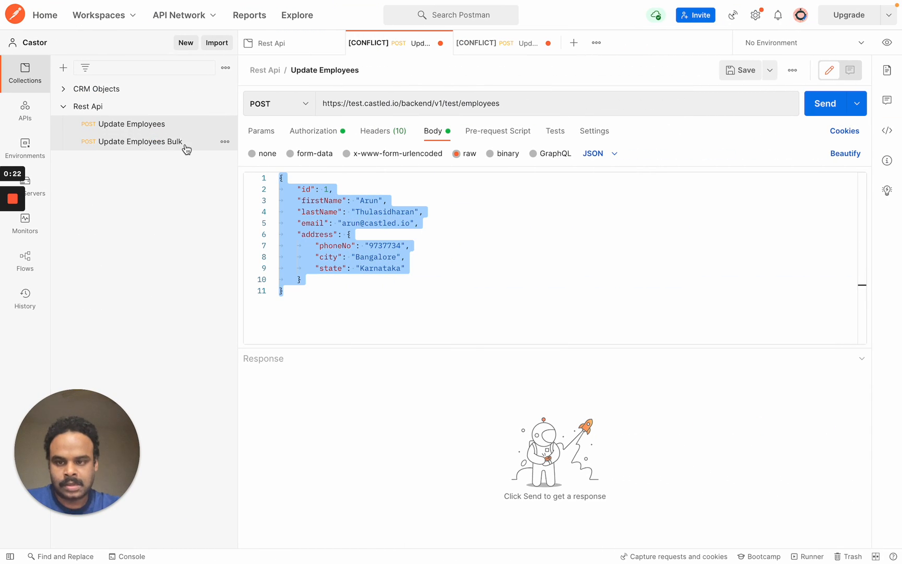
click(178, 149)
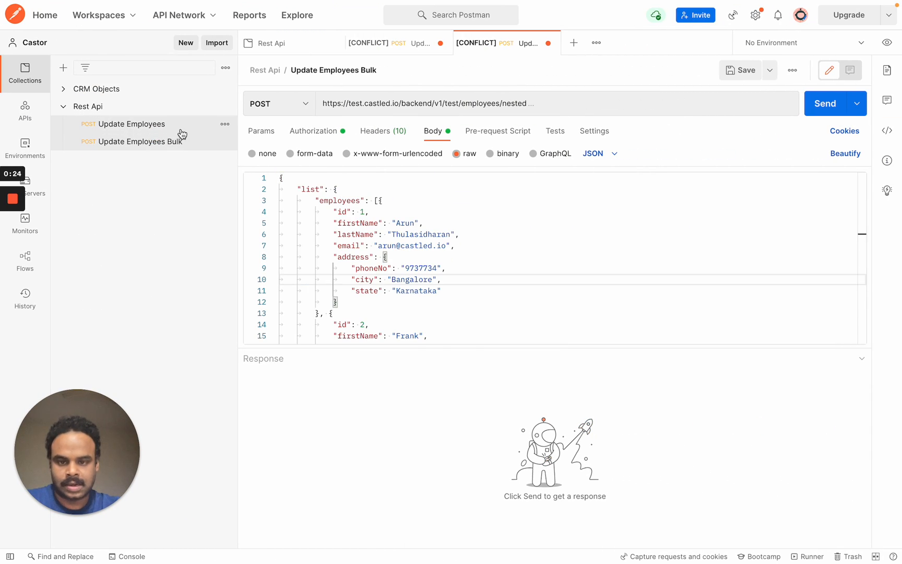
click(177, 129)
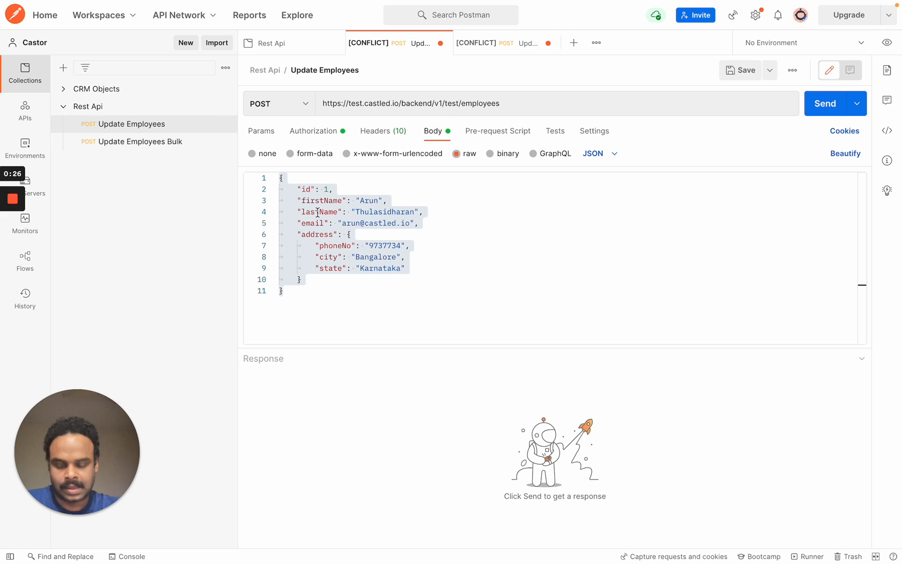
click(451, 214)
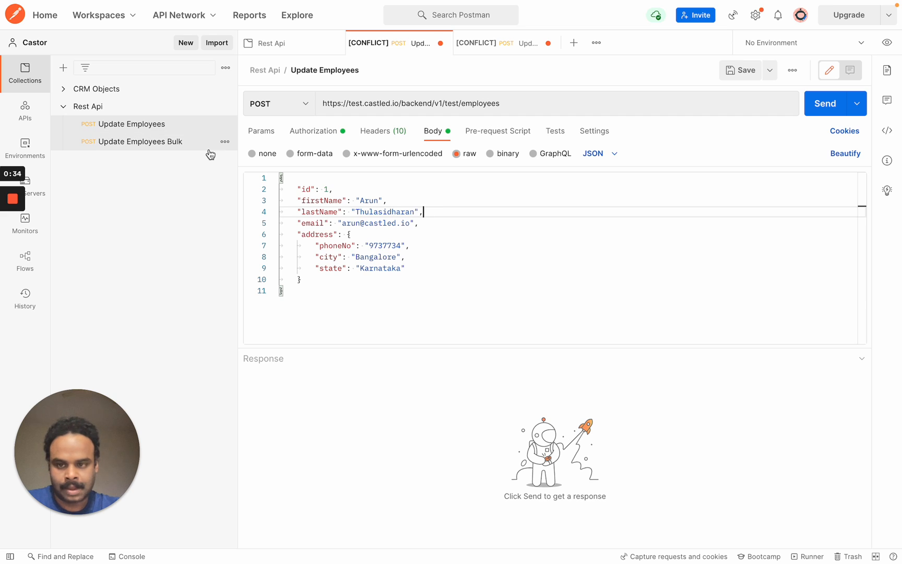
click(189, 147)
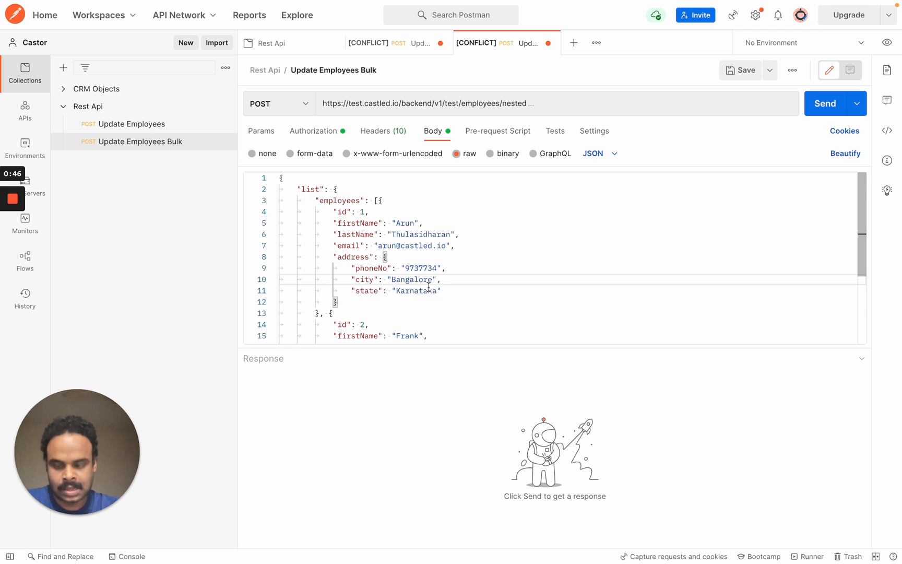
click(159, 125)
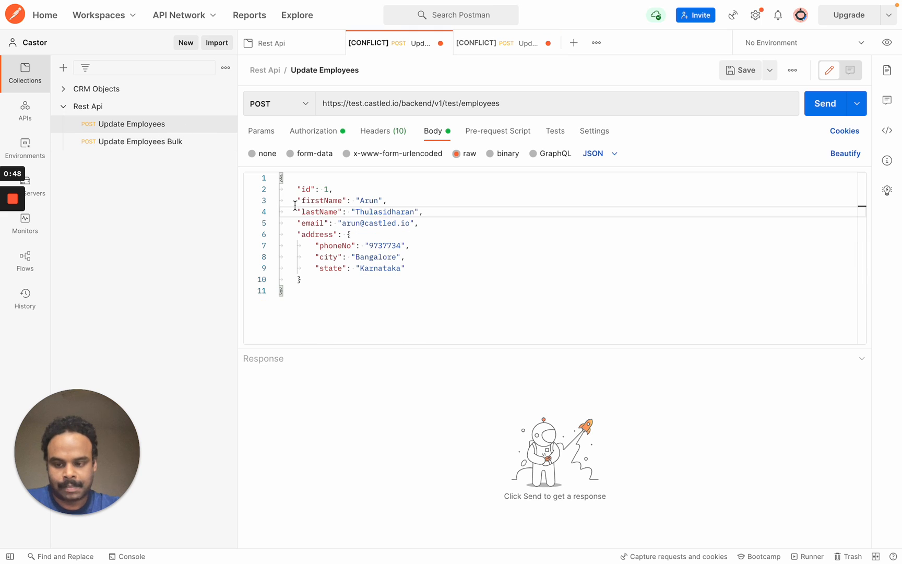
Switch to Castled in the browser and start a pipeline with your own warehouse, using the existing BigQuery warehouse Test BQ as source.
key(ctrl+Left)
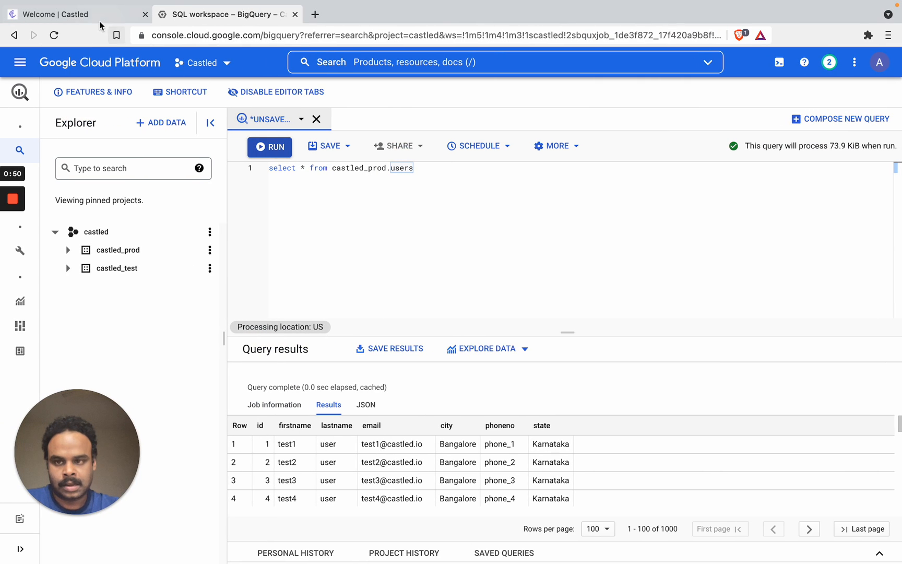
click(99, 20)
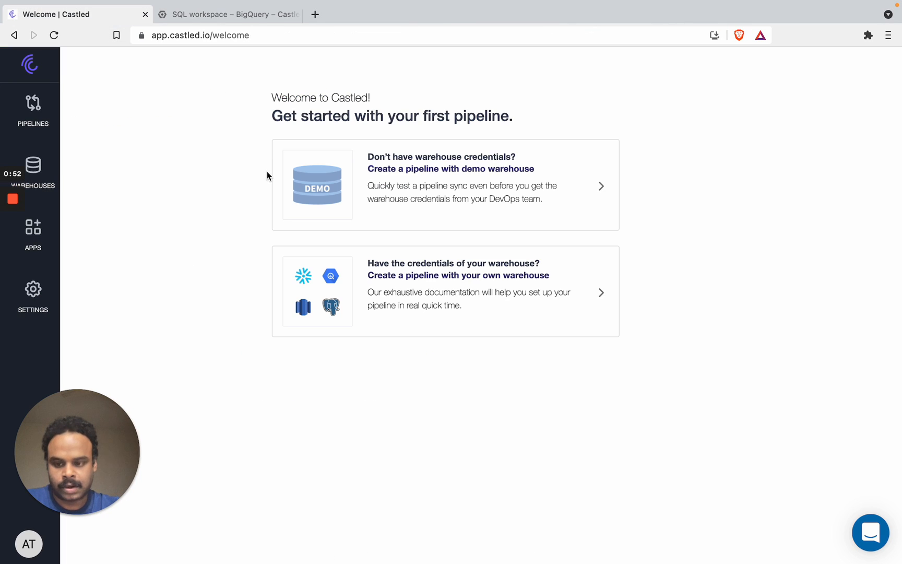
click(395, 296)
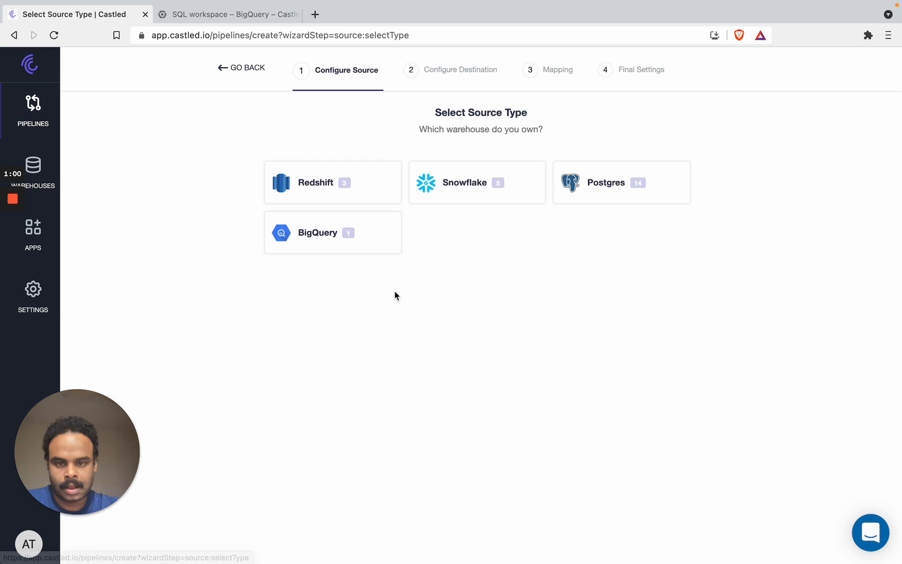
click(374, 248)
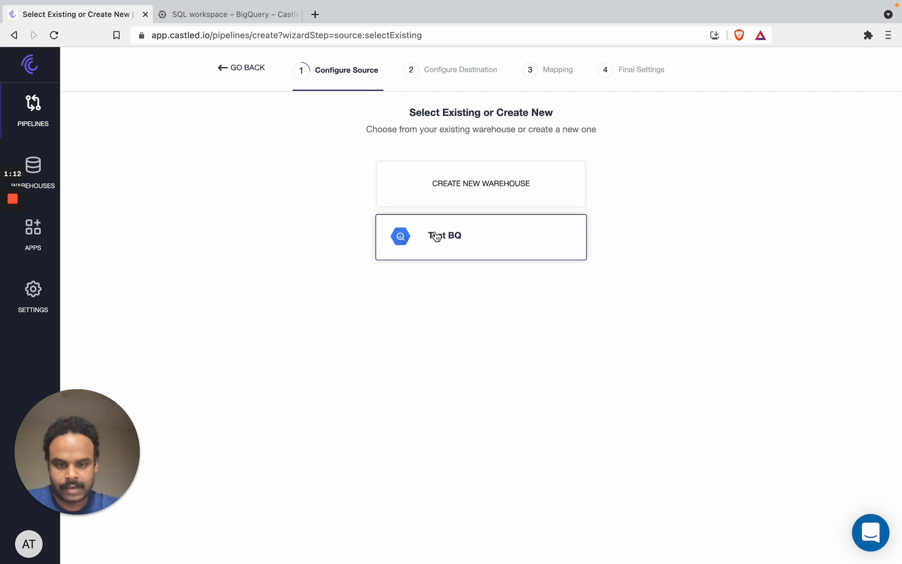
click(452, 190)
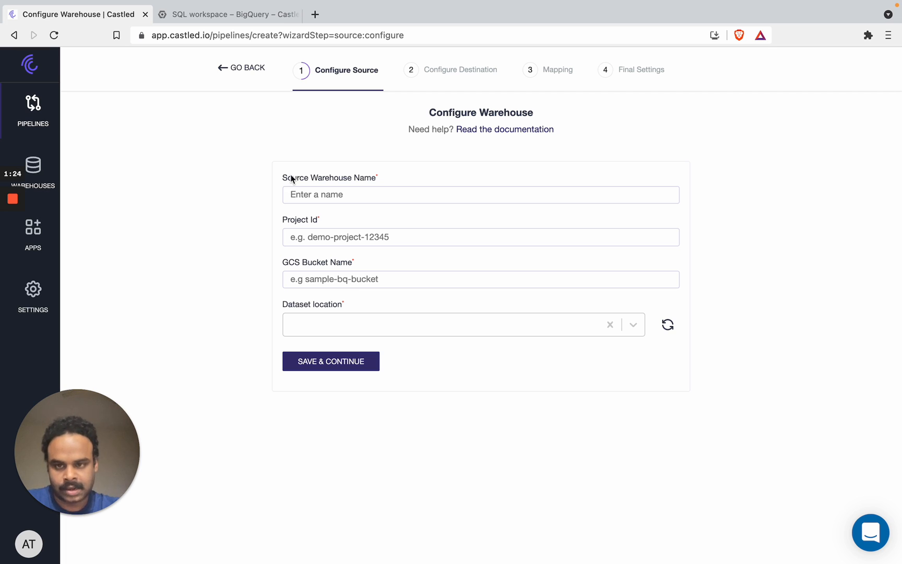
click(225, 76)
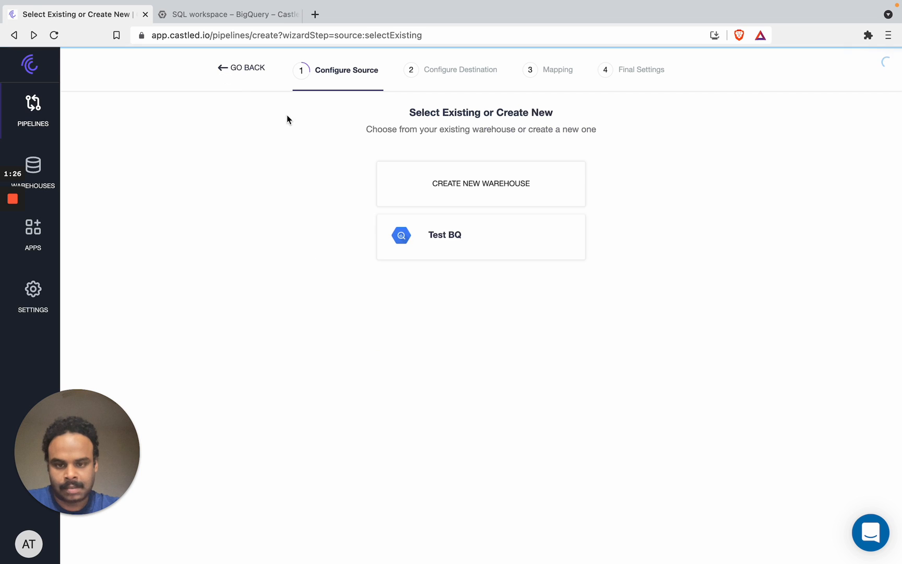
click(437, 237)
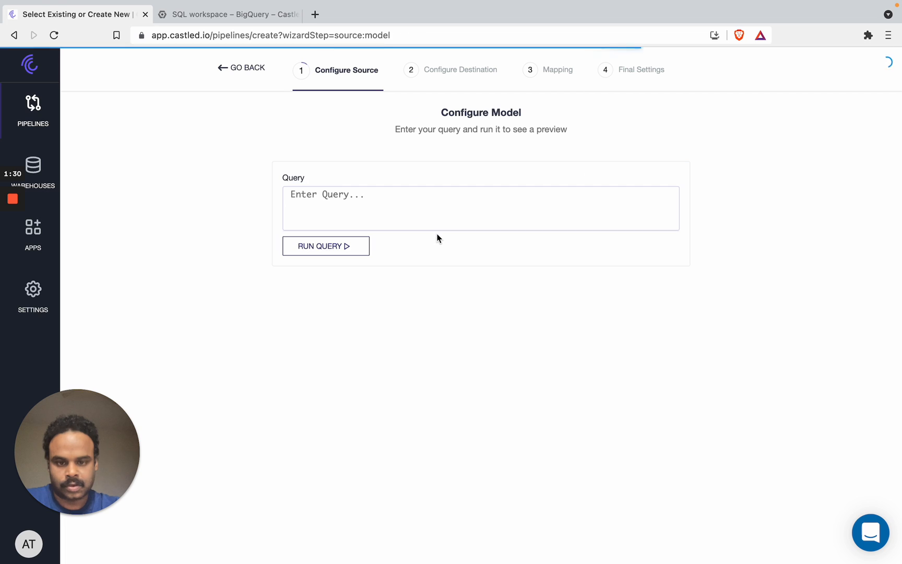
Enter the model query "select * from castled_prod.users", run it for a preview, and continue to the destination selection.
click(396, 205)
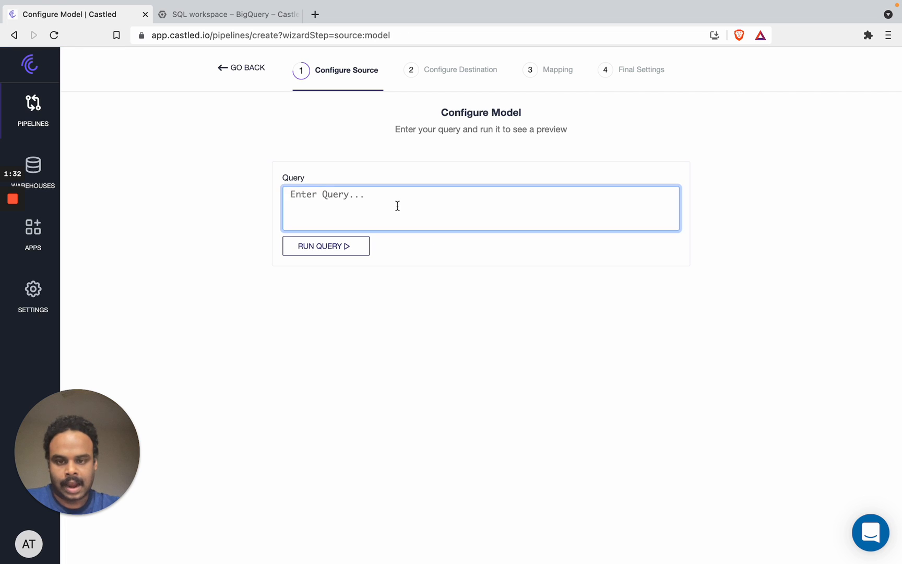
text(select * fr)
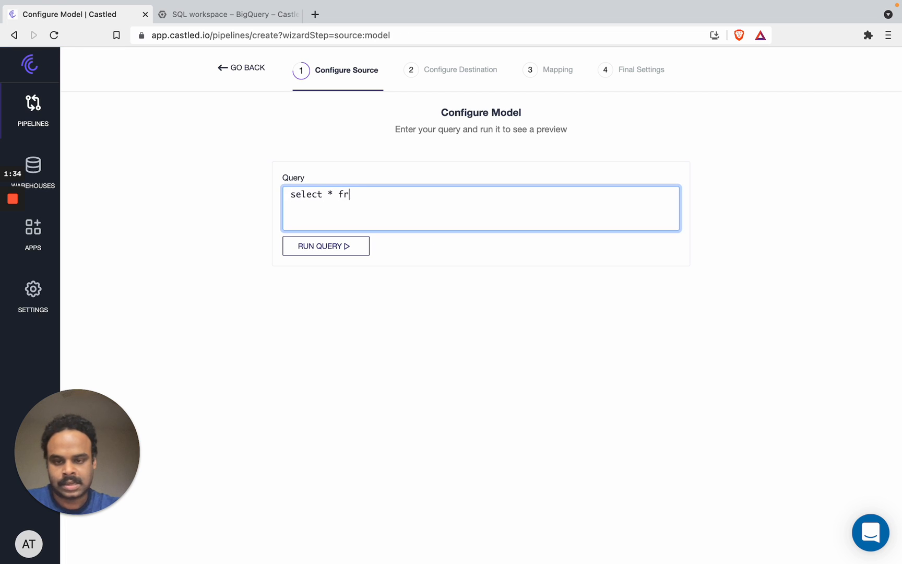
text(om cast)
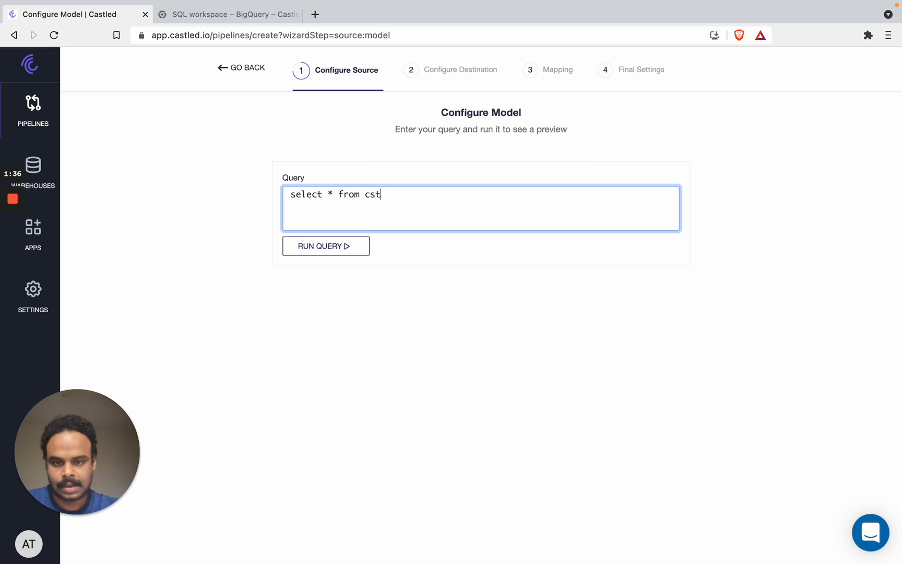
key(BackSpace)
key(BackSpace)
text(astled_prod.users)
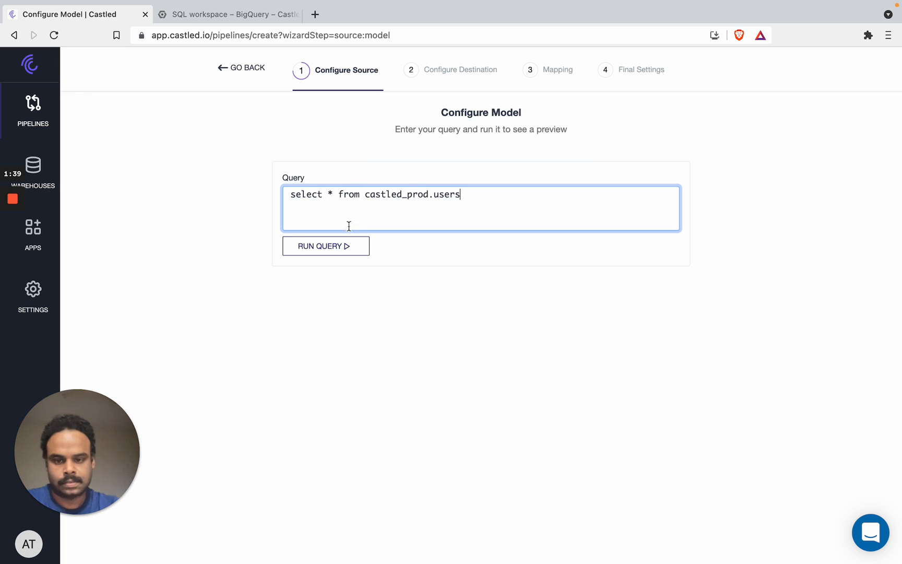
click(324, 246)
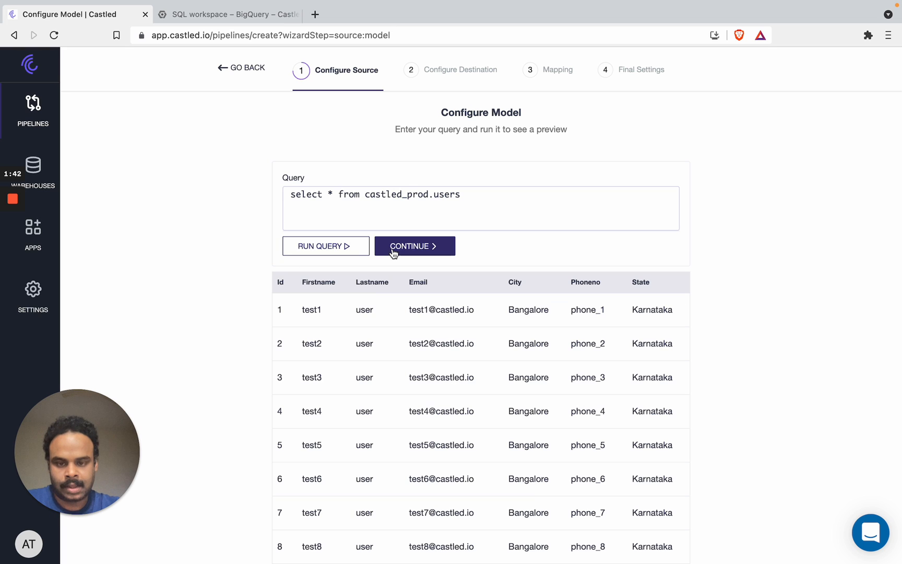
scroll(253, 388, down, 1)
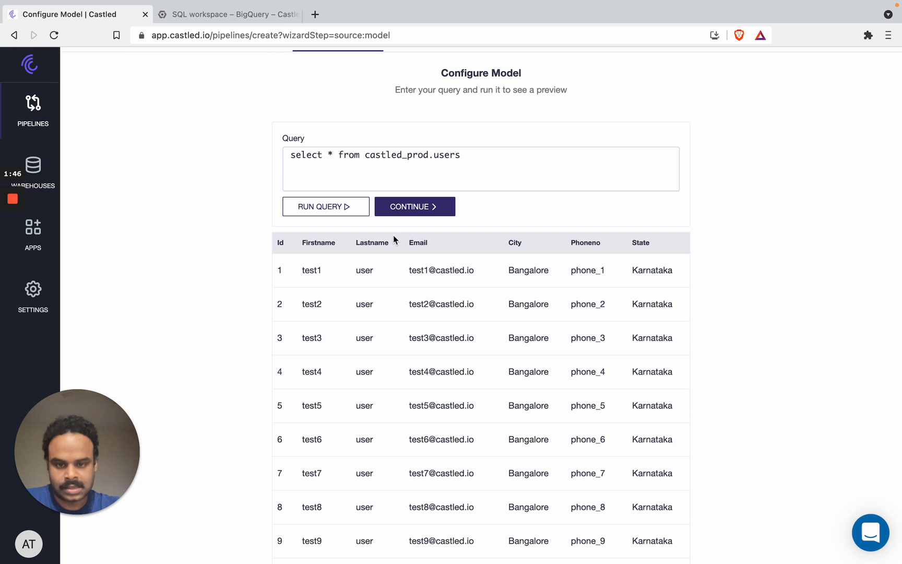
click(427, 208)
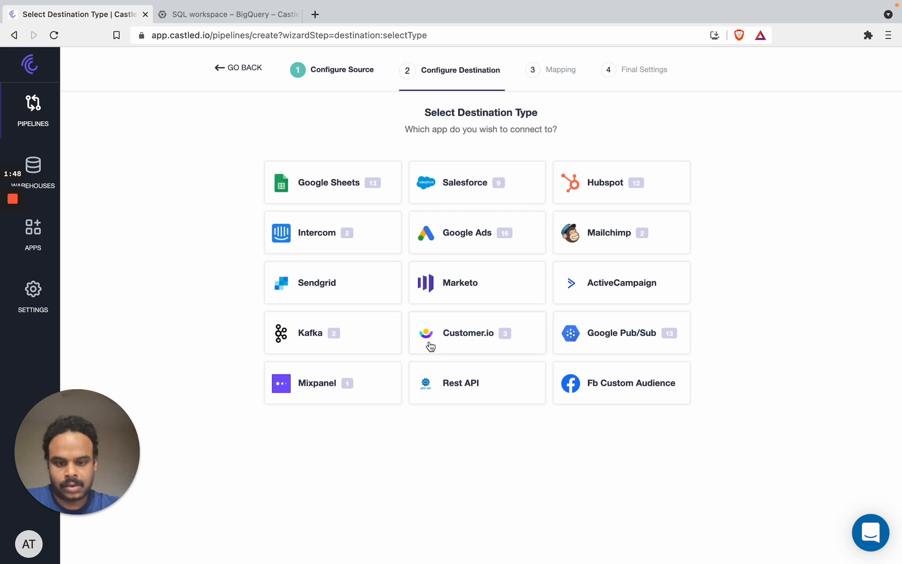
Choose Rest API as the destination type and save the destination app with the name "Employee api".
click(448, 393)
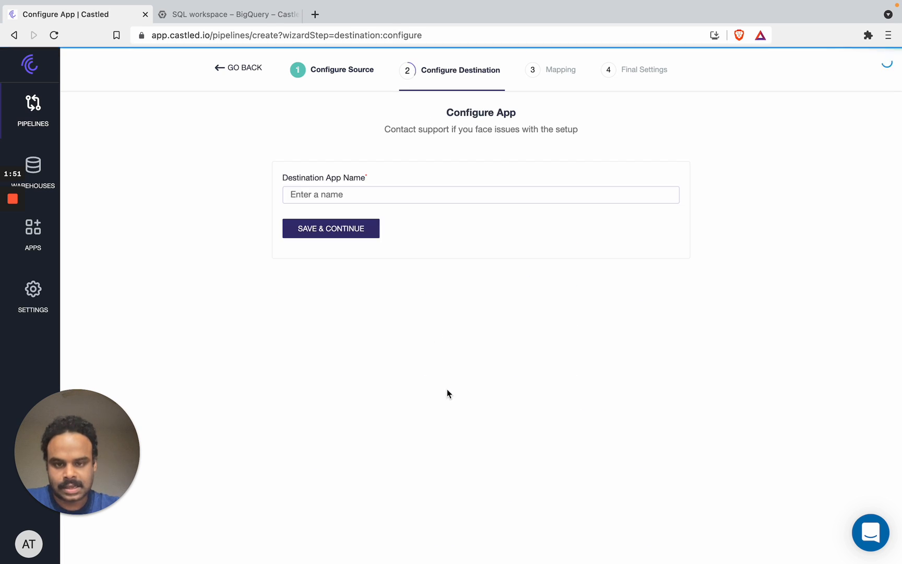
click(405, 194)
text(Employee ap)
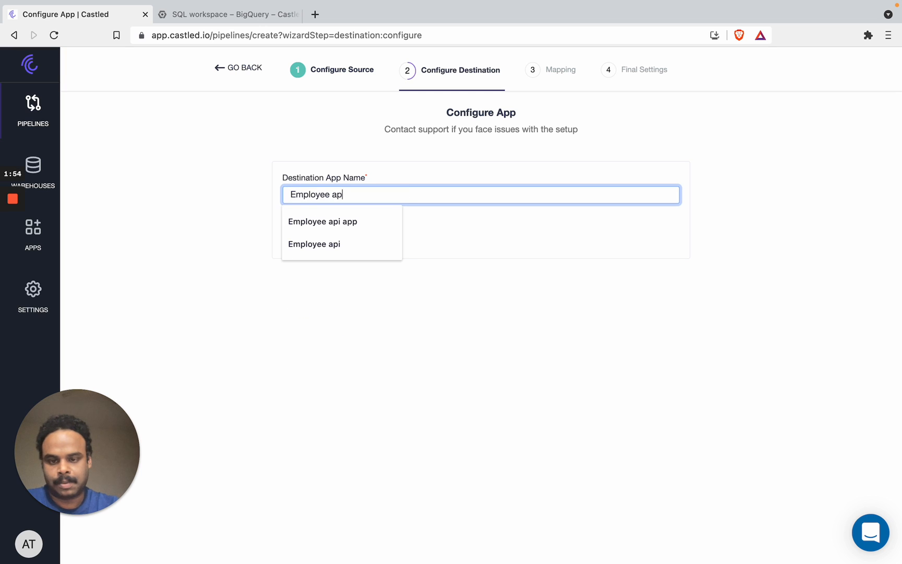
text(i)
click(423, 168)
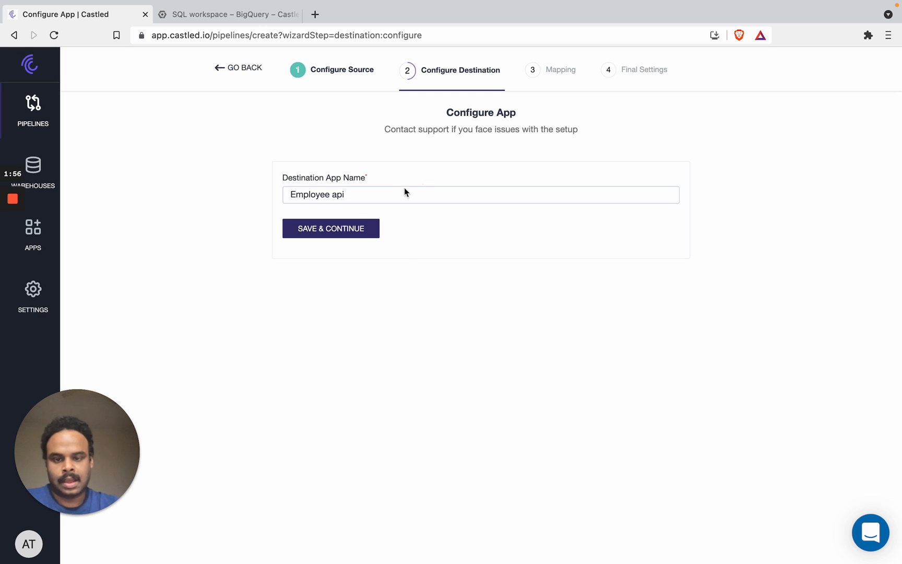
click(360, 228)
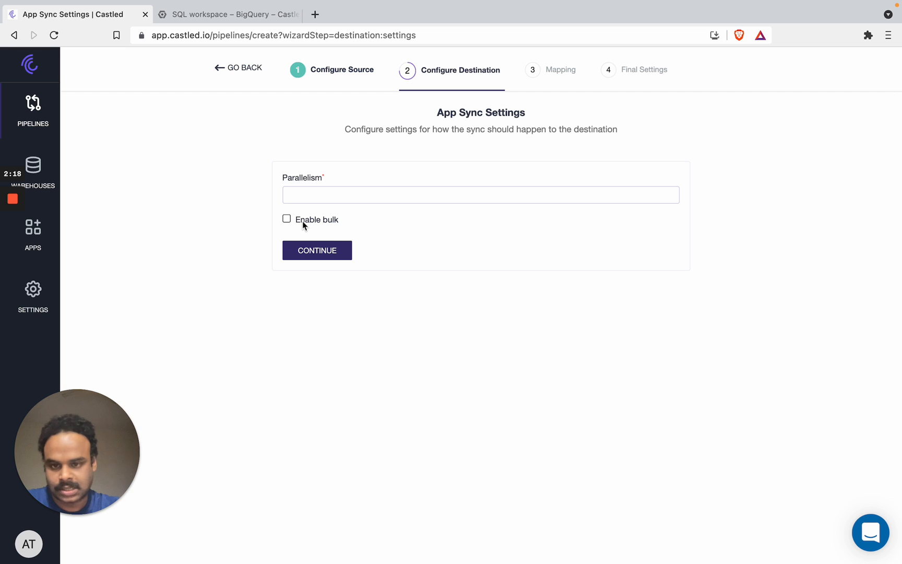
Set the sync parallelism to 100 and continue to the field mapping.
click(320, 189)
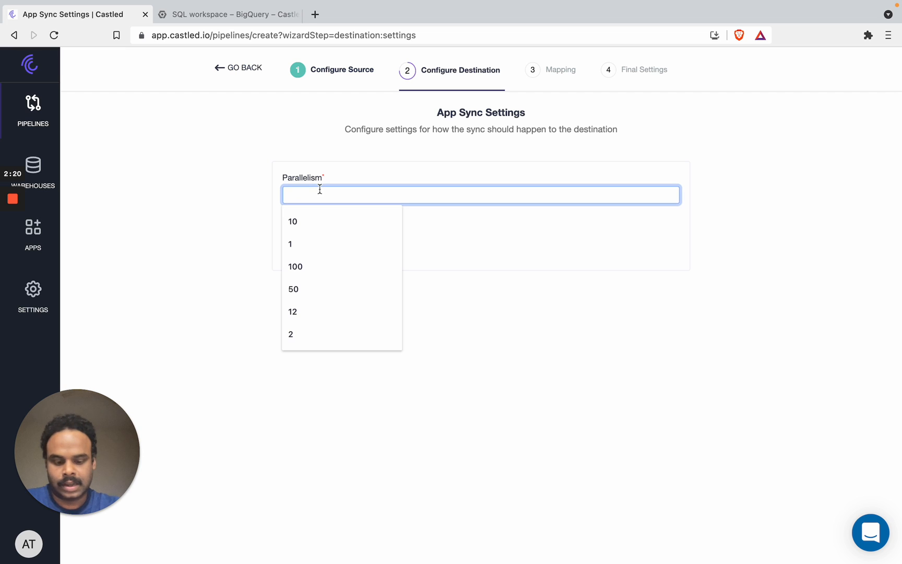
text(100)
click(341, 159)
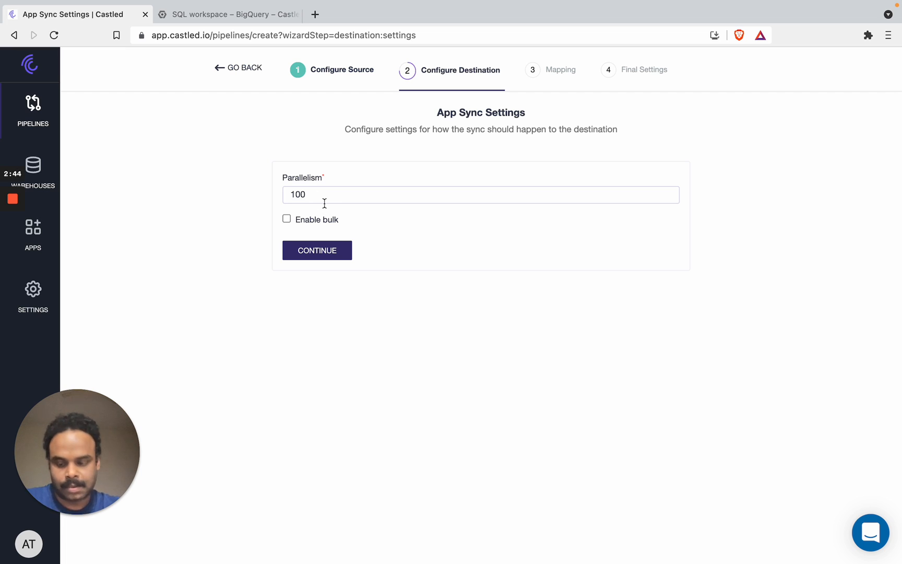
click(318, 251)
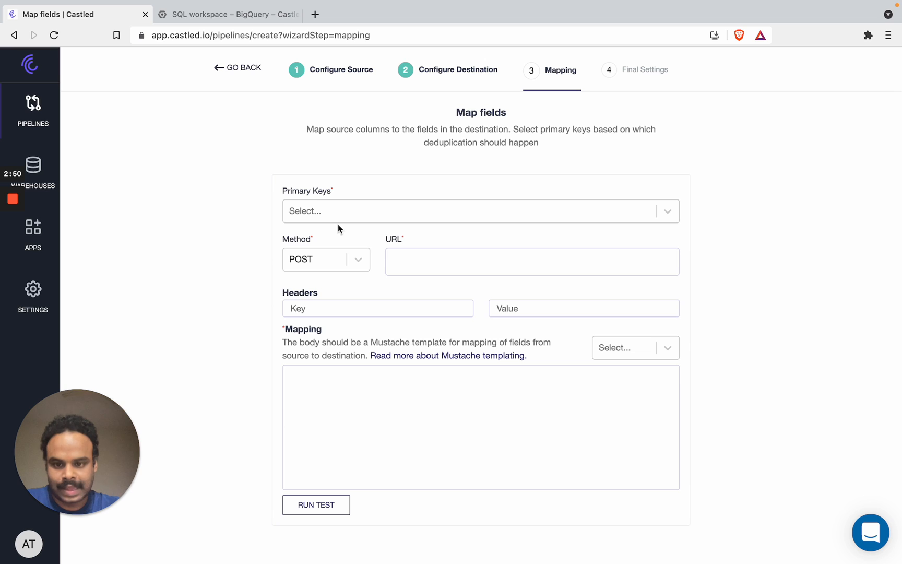
Select id as the primary key and keep POST as the request method.
click(346, 210)
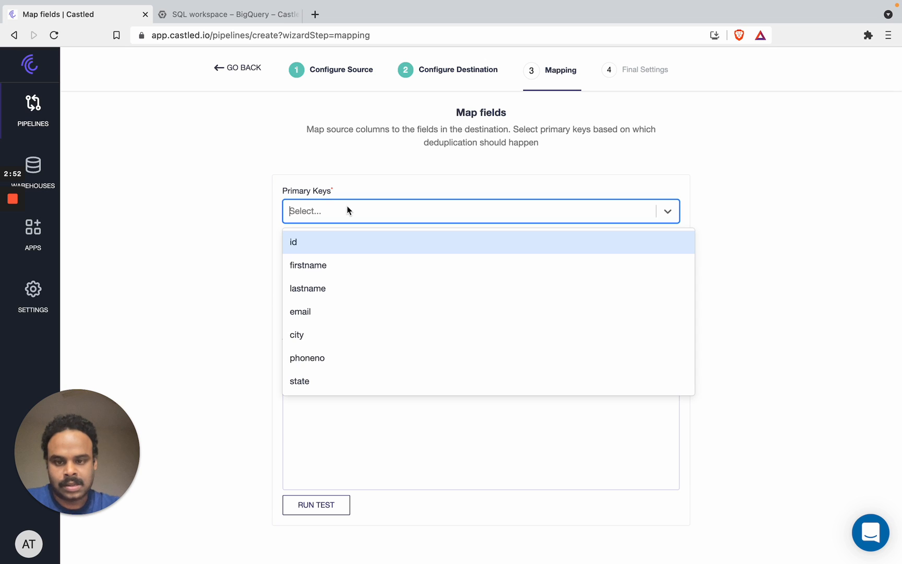
click(326, 243)
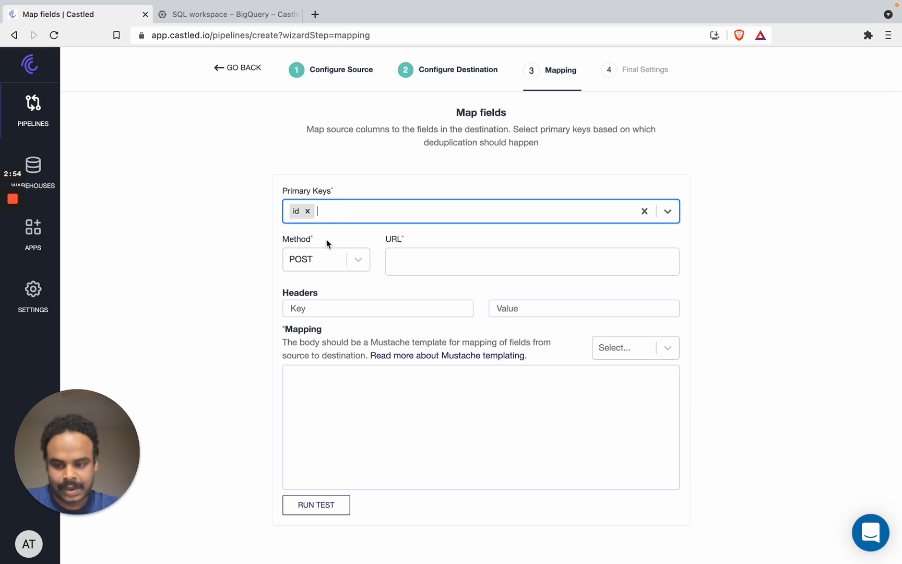
click(356, 261)
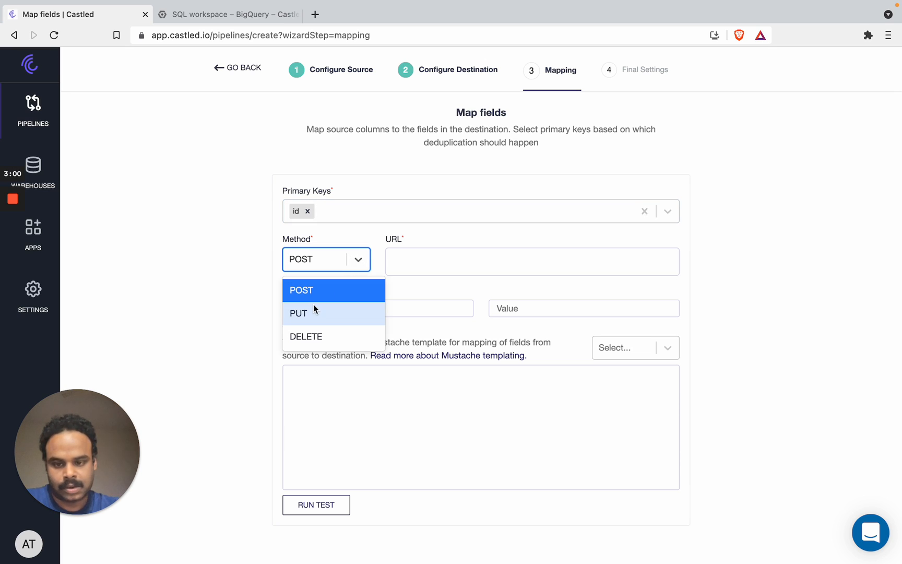
click(222, 300)
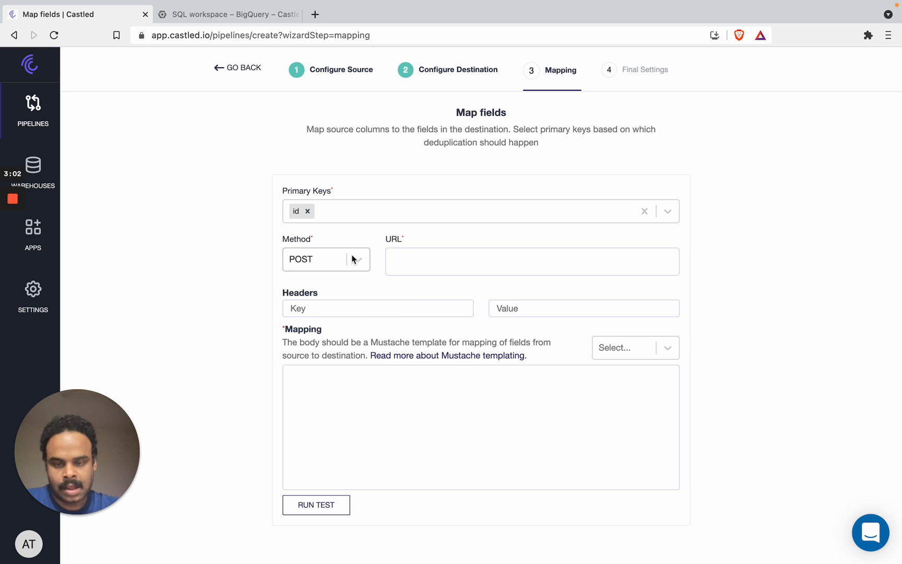
Copy the Update Employees request URL from Postman and paste it as the destination URL in the Castled mapping.
key(ctrl+Right)
triple_click(516, 101)
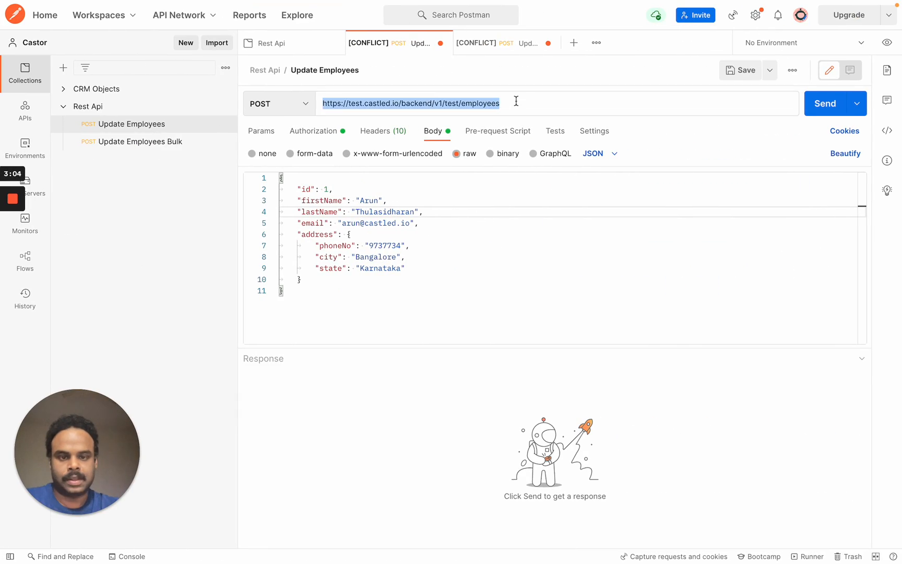
key(super+c)
triple_click(515, 101)
key(ctrl+Left)
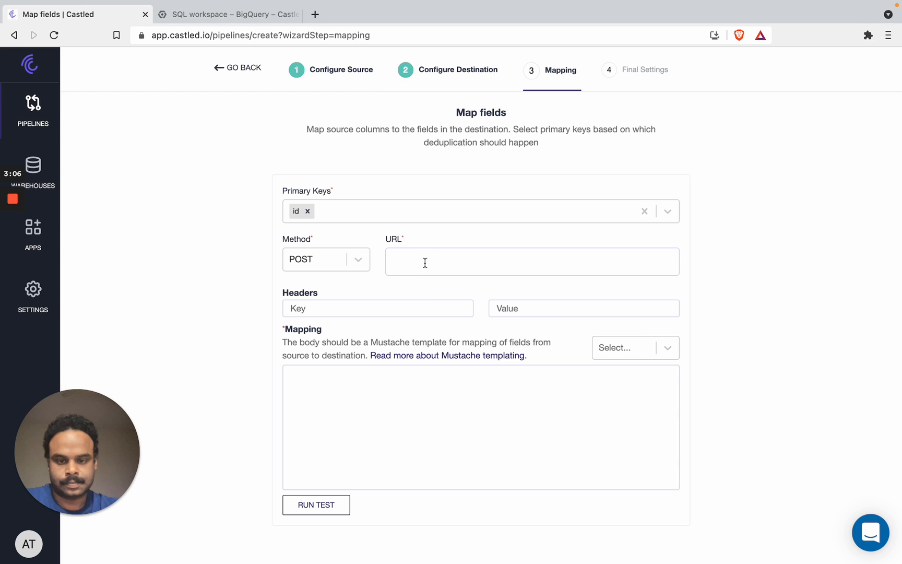
click(424, 263)
key(super+v)
Add an Authorization header to the mapping, with the bearer token copied from the Update Employees request headers in Postman as its value.
click(337, 308)
text(Au)
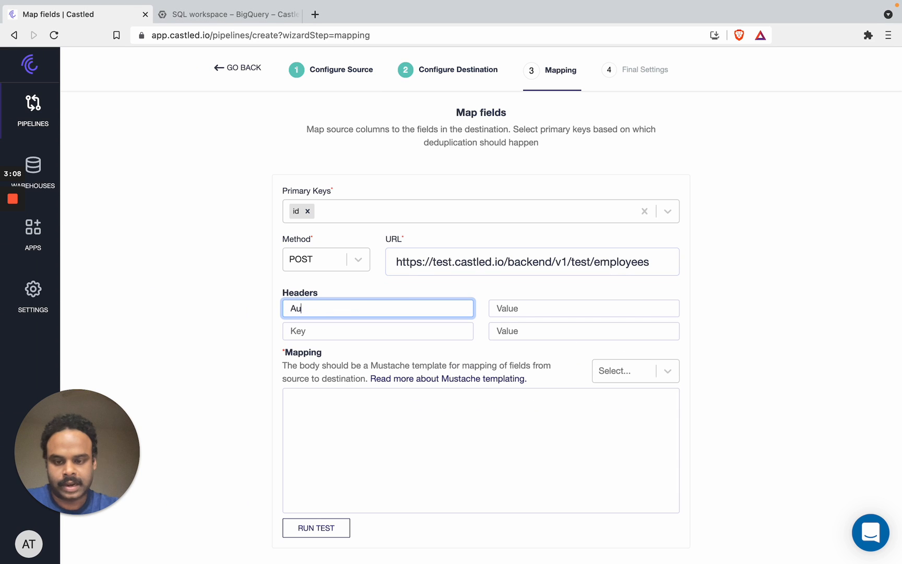
text(thorization)
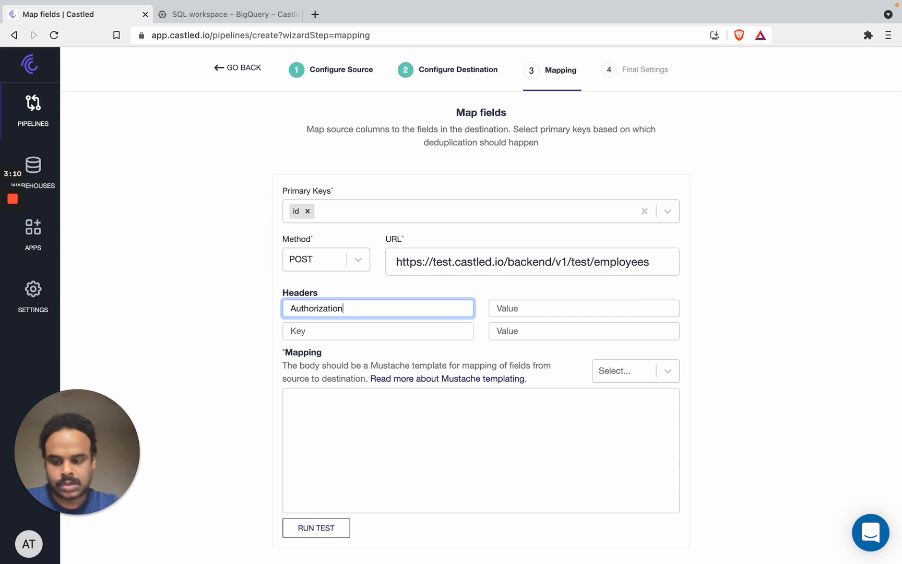
key(ctrl+Right)
click(383, 130)
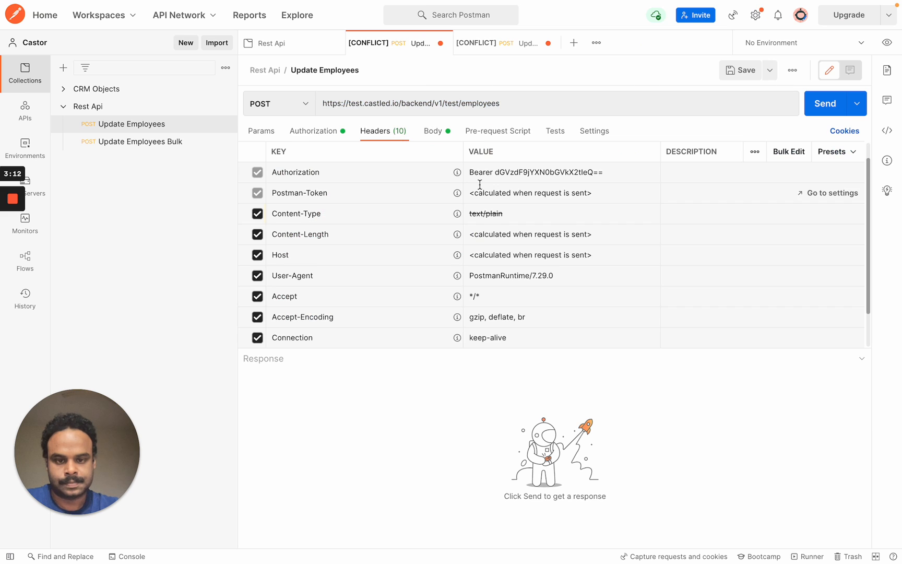
key(super+a)
key(super+c)
key(ctrl+Left)
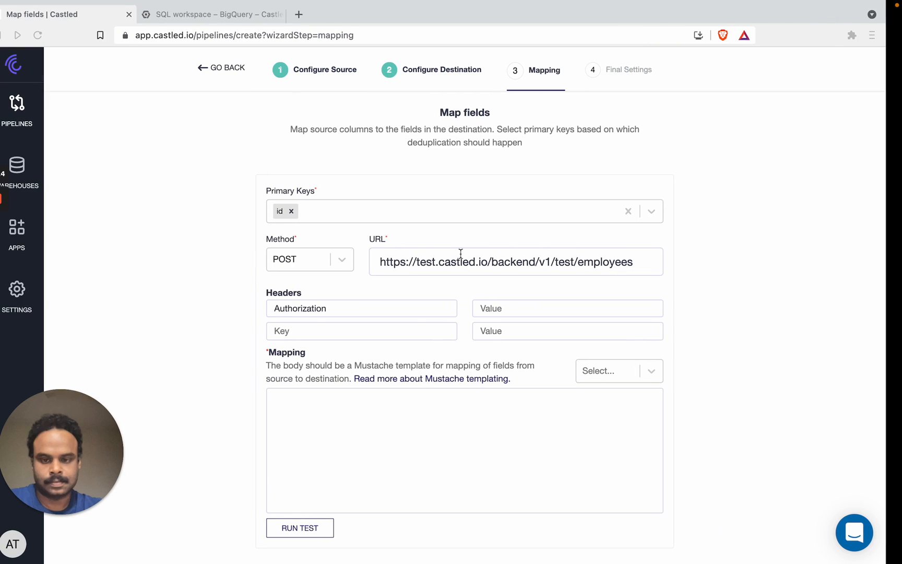
click(513, 305)
key(super+v)
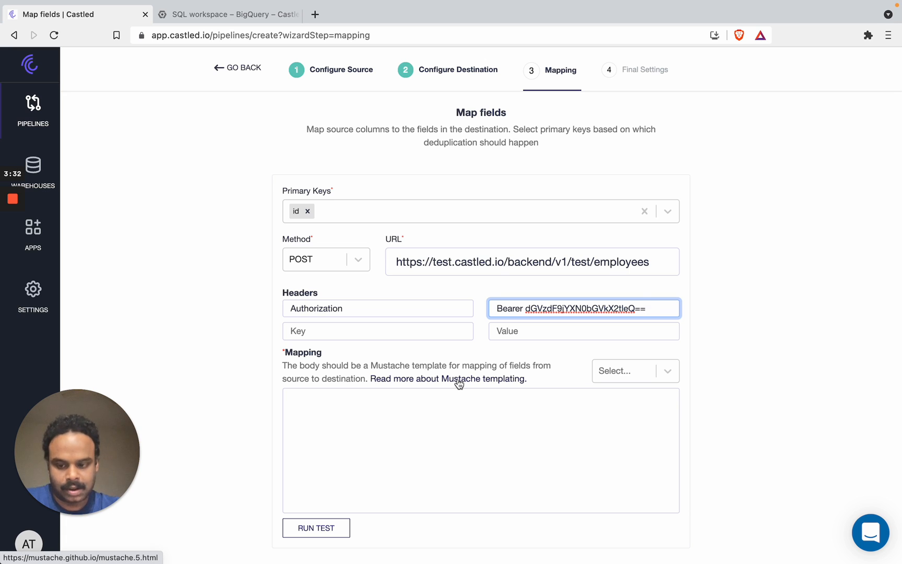
Copy the JSON body of the Update Employees request from Postman and paste it as the Castled mapping template.
key(ctrl+Right)
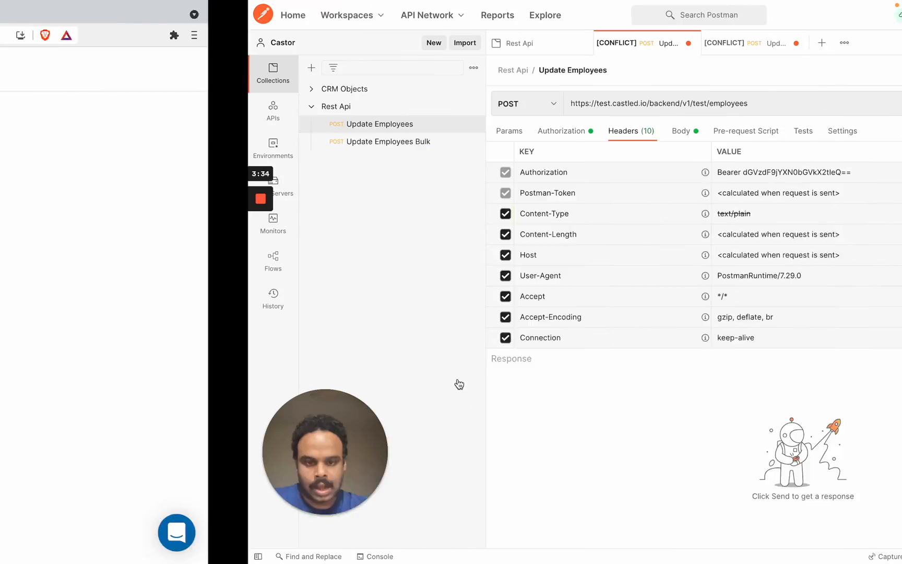
click(432, 128)
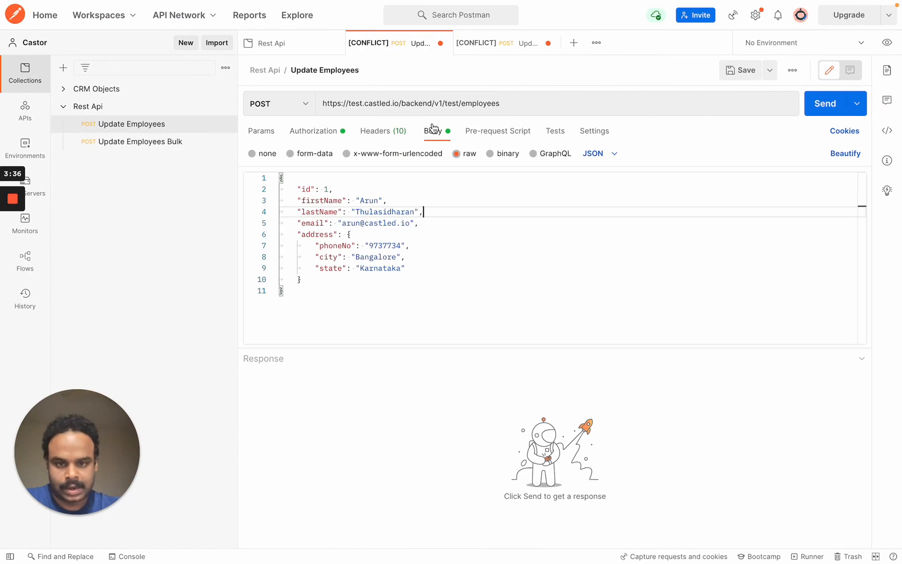
click(386, 280)
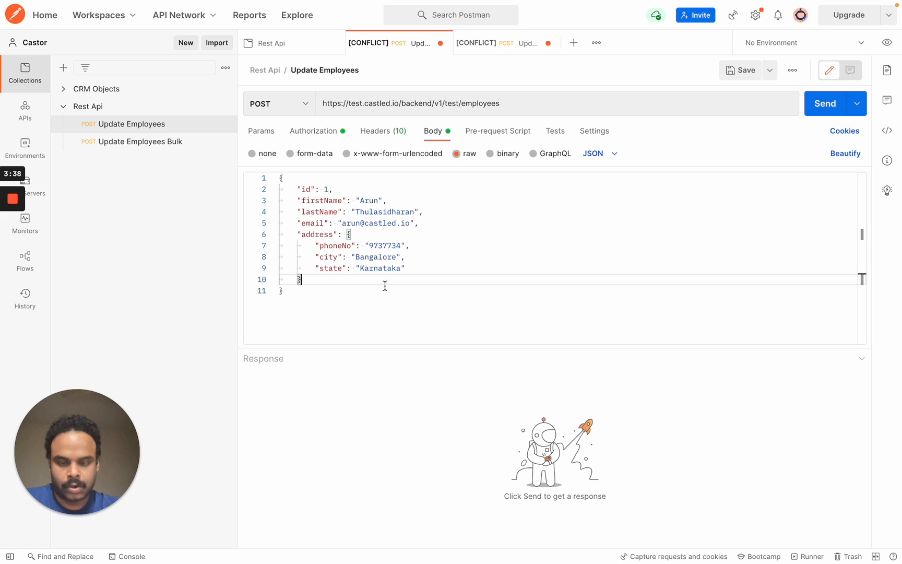
key(ctrl+a)
key(ctrl+Left)
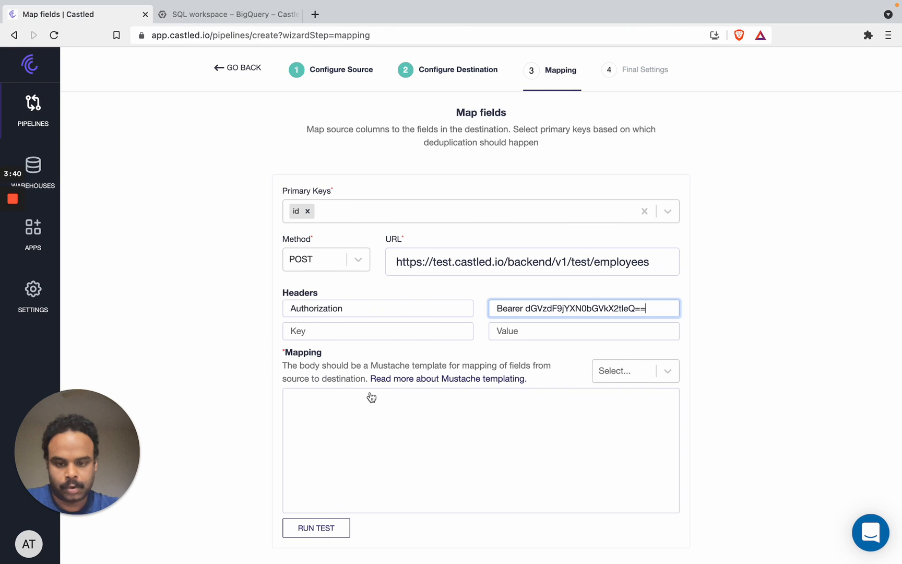
click(367, 410)
key(ctrl+v)
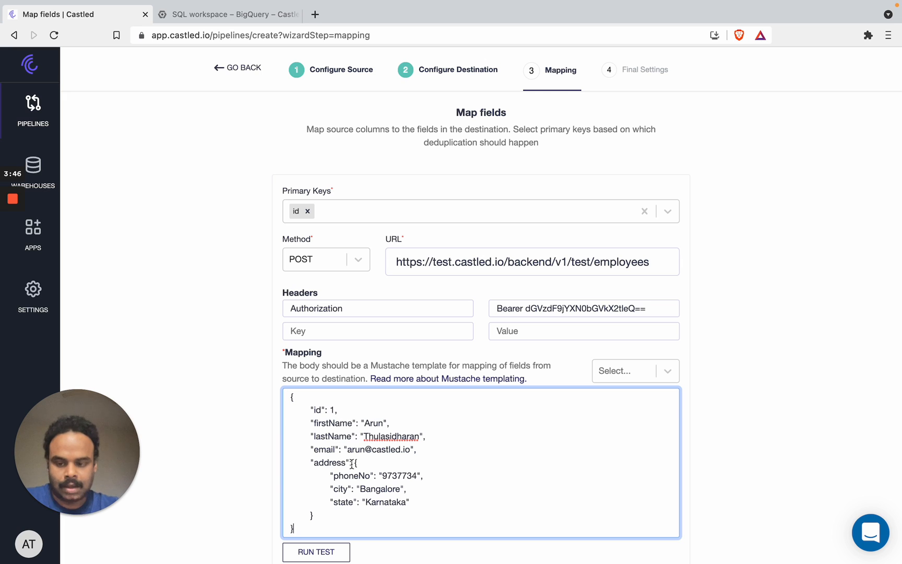
Replace the sample id value in the mapping template with the {{id}} source field.
click(334, 411)
key(BackSpace)
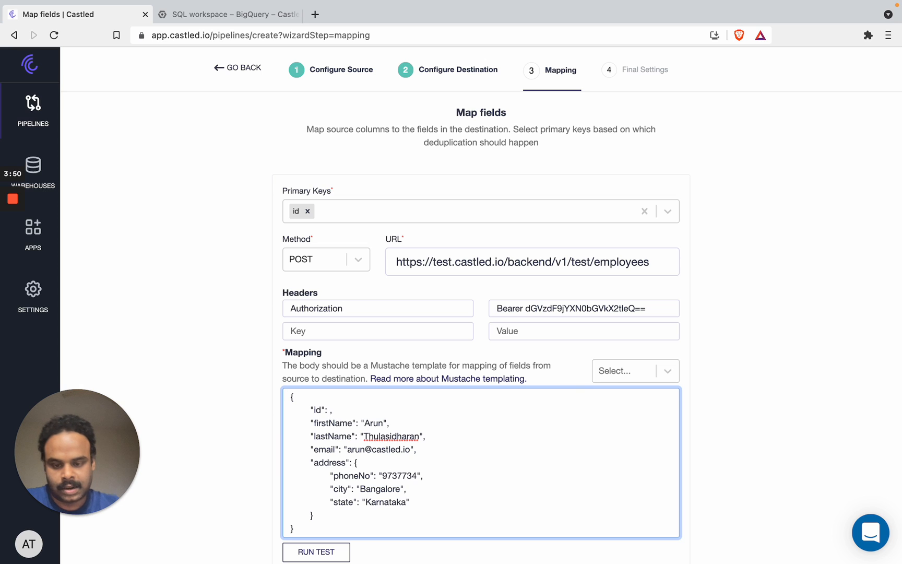
click(608, 370)
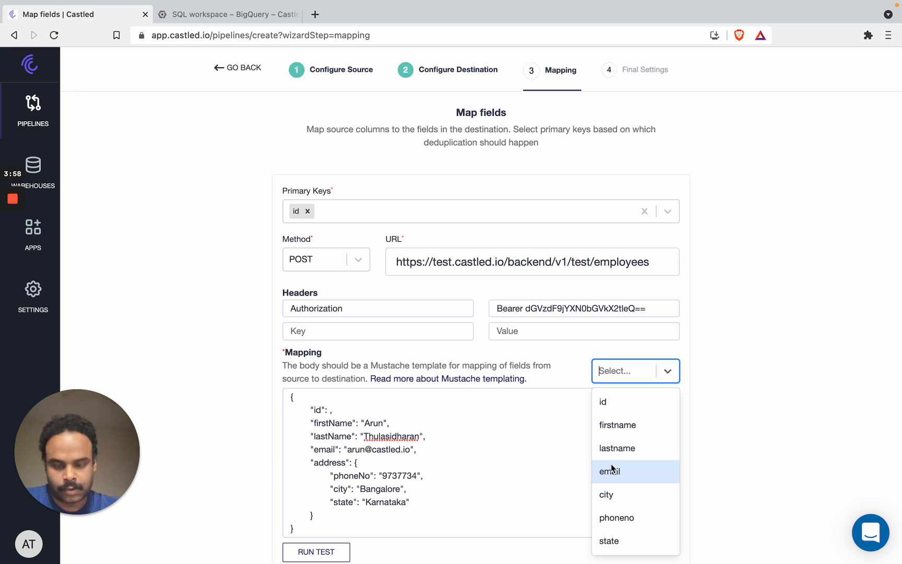
click(606, 406)
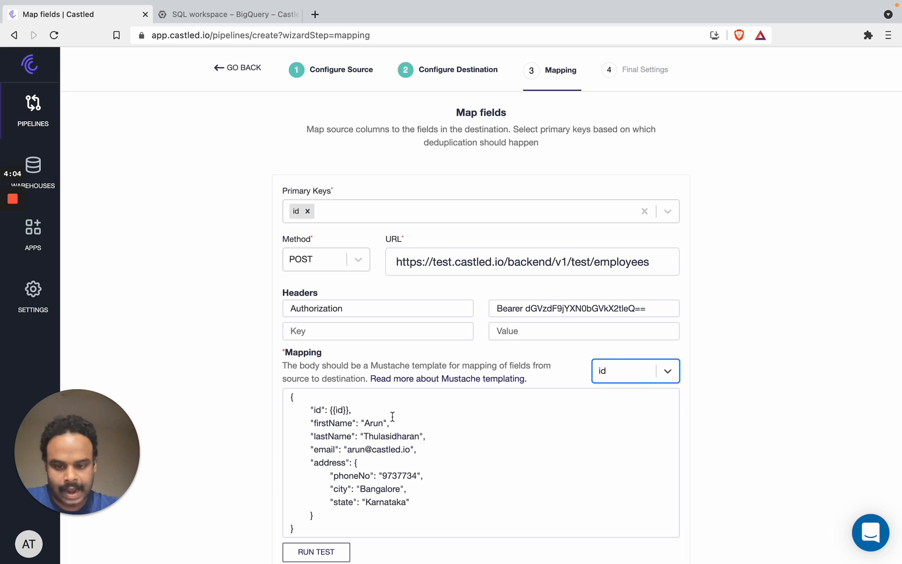
Replace the sample firstName and lastName values in the template with the {{firstname}} and {{lastname}} source fields.
drag(389, 423, 363, 423)
key(BackSpace)
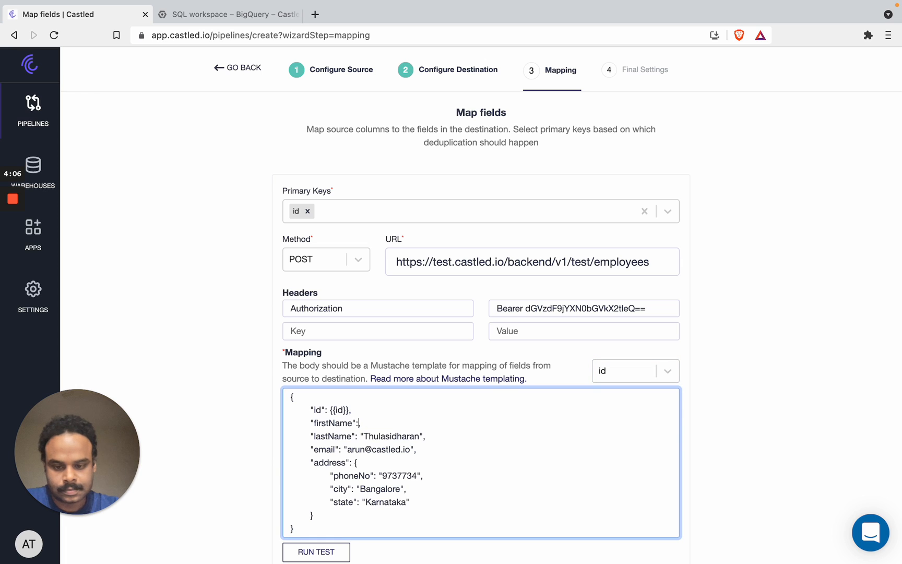
click(600, 371)
click(608, 425)
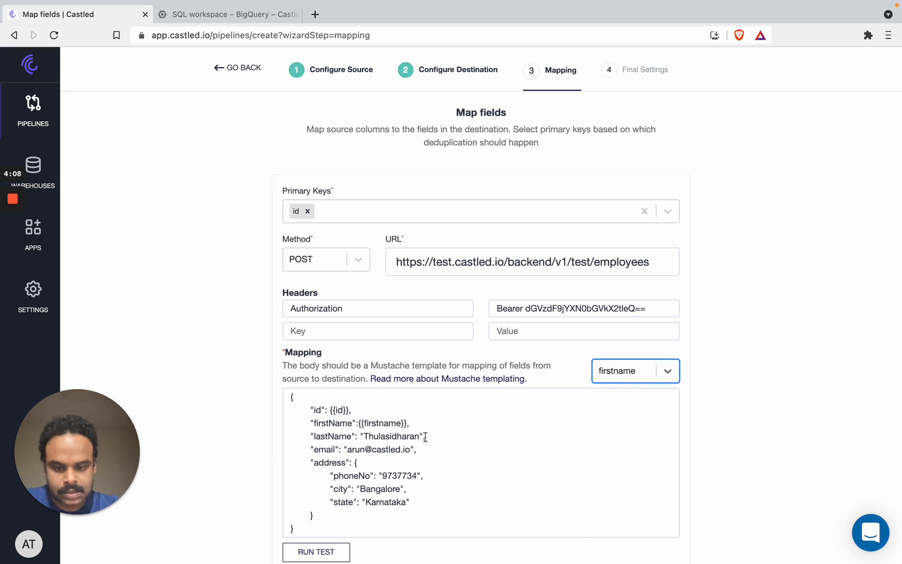
drag(423, 438, 359, 437)
key(BackSpace)
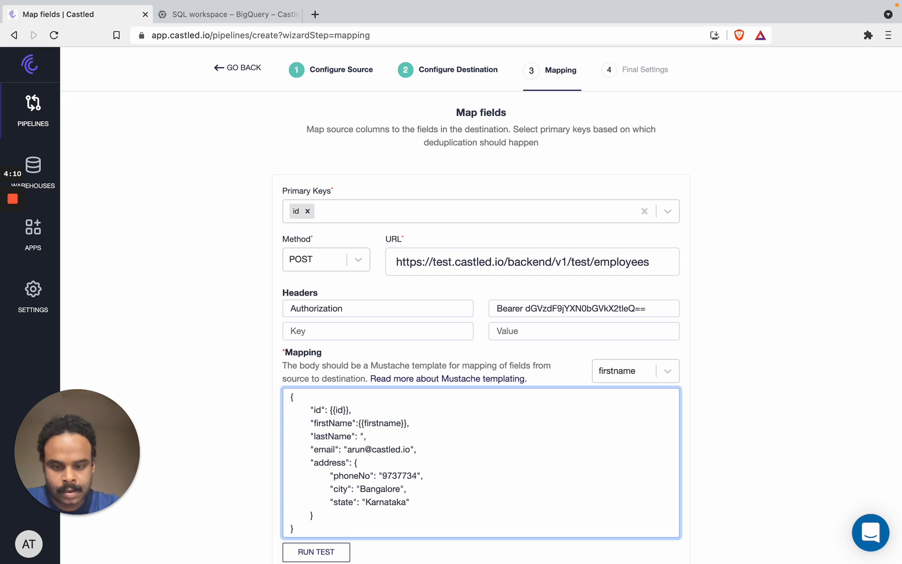
click(617, 371)
click(616, 445)
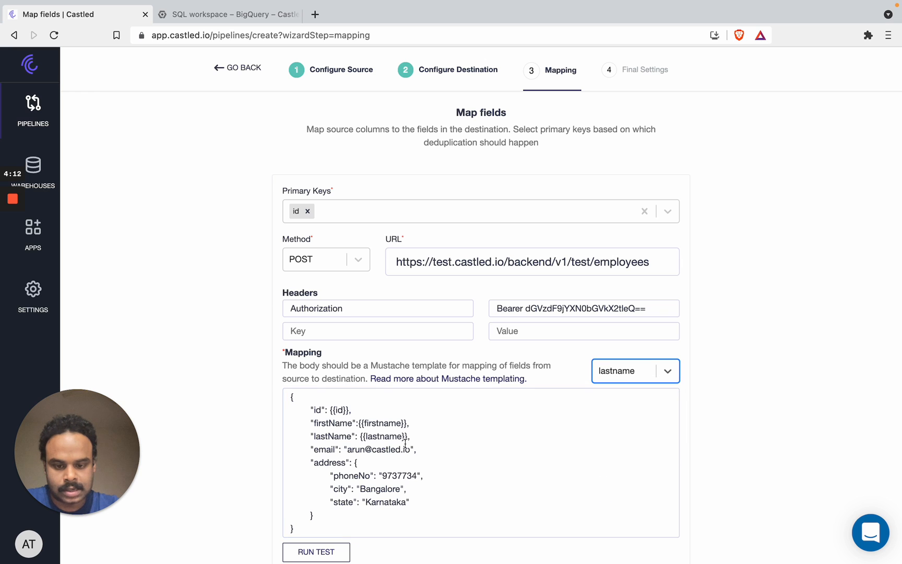
Replace the sample email and phoneNo values in the template with the {{email}} and {{phoneno}} source fields.
drag(414, 449, 344, 449)
key(BackSpace)
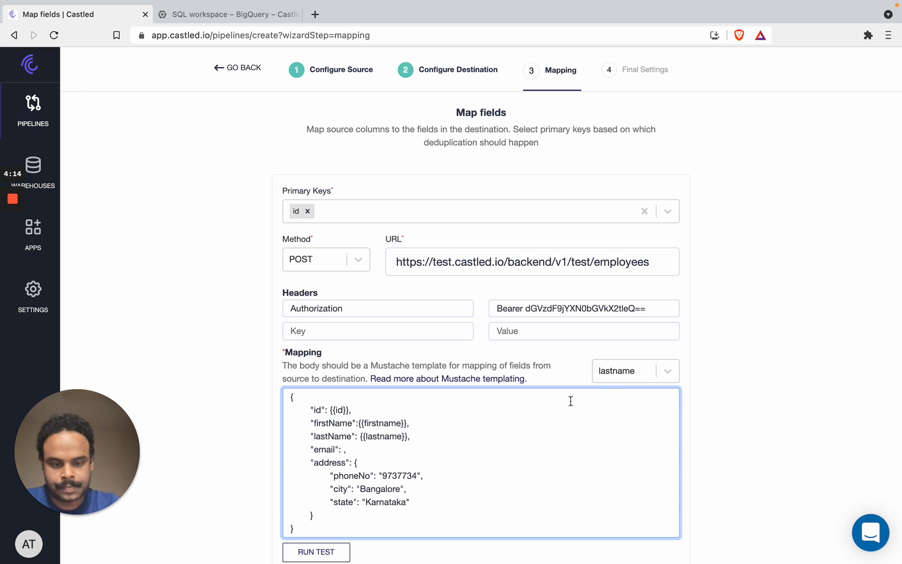
click(616, 374)
click(615, 469)
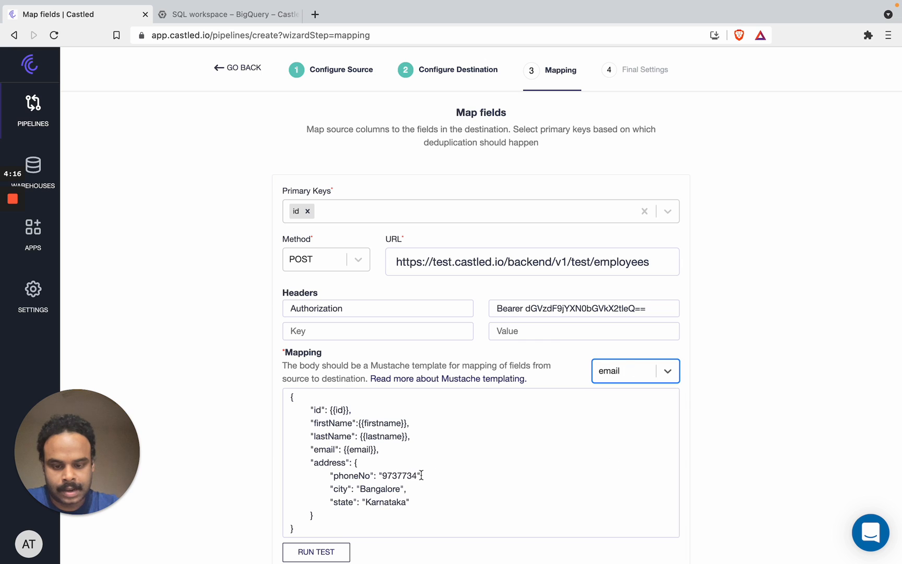
drag(420, 475, 383, 475)
key(BackSpace)
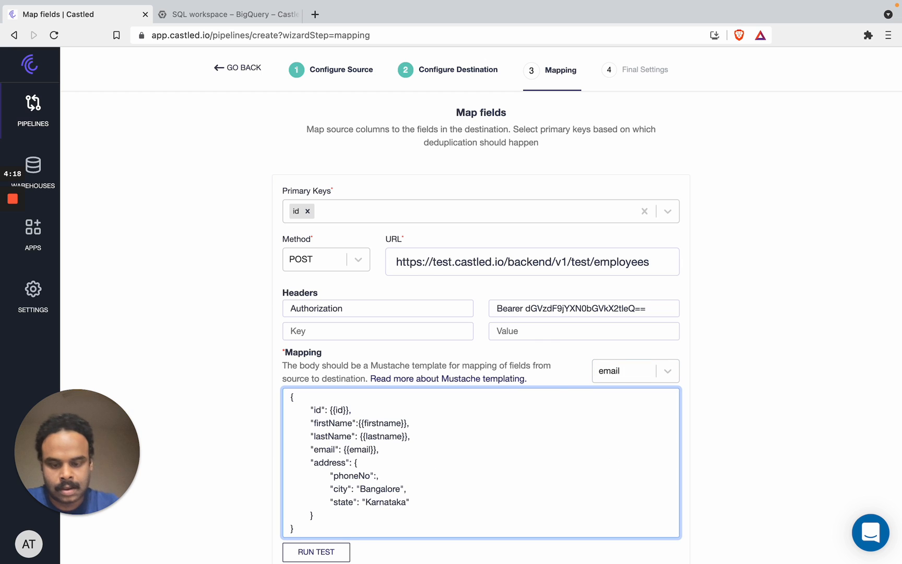
click(616, 370)
click(618, 517)
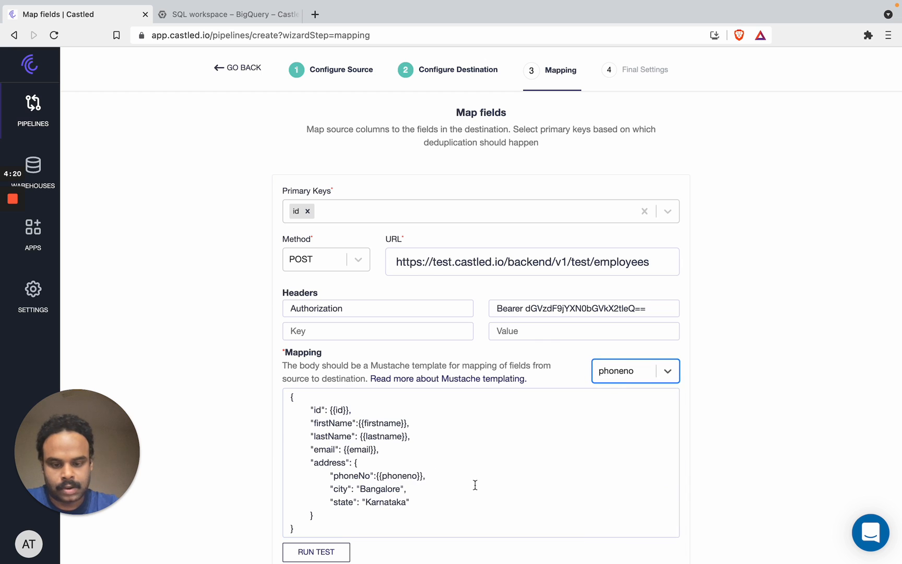
Replace the sample city value inside the template's address object with the {{city}} source field.
drag(406, 489, 369, 489)
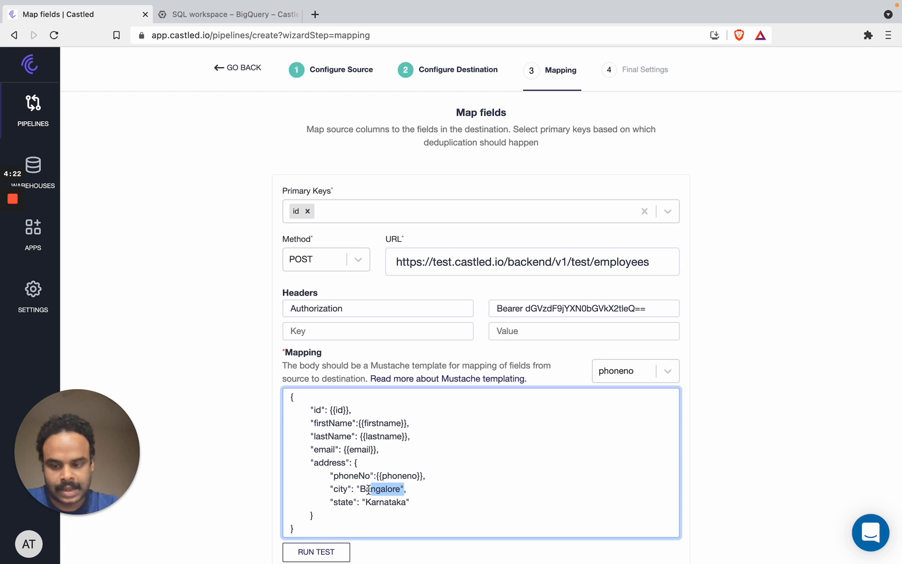
key(BackSpace)
key(BackSpace)
key(BackSpace)
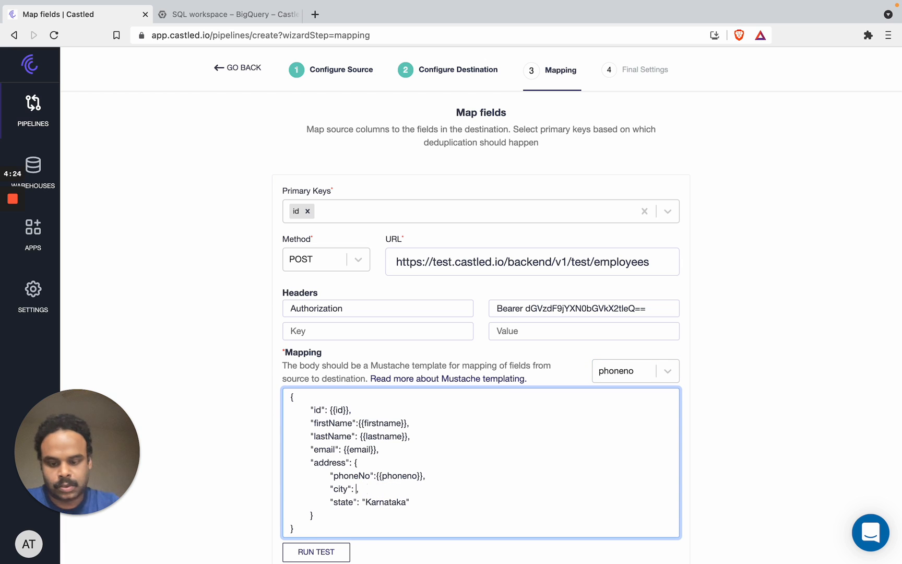
click(632, 371)
click(619, 500)
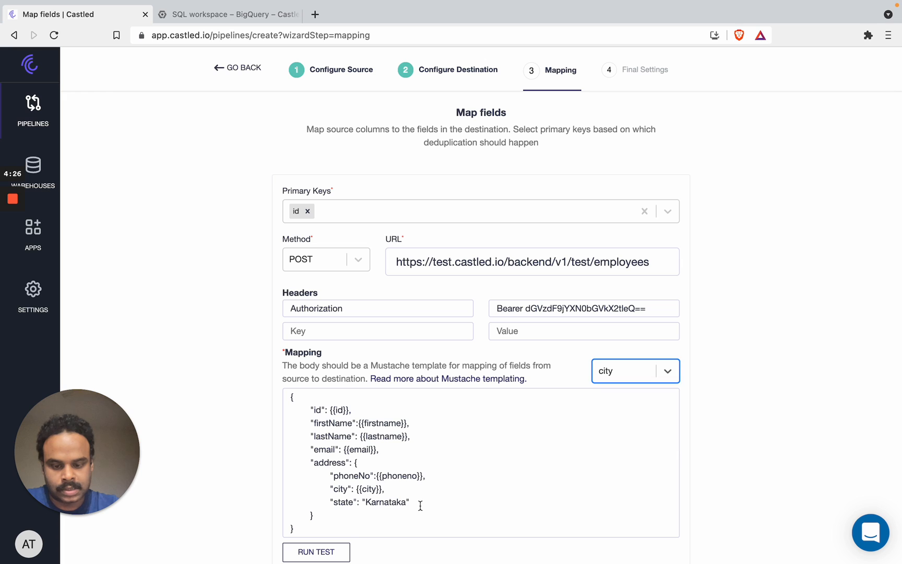
Replace the sample state value inside the template's address object with the {{state}} source field.
drag(412, 501, 370, 502)
key(BackSpace)
key(BackSpace)
key(BackSpace)
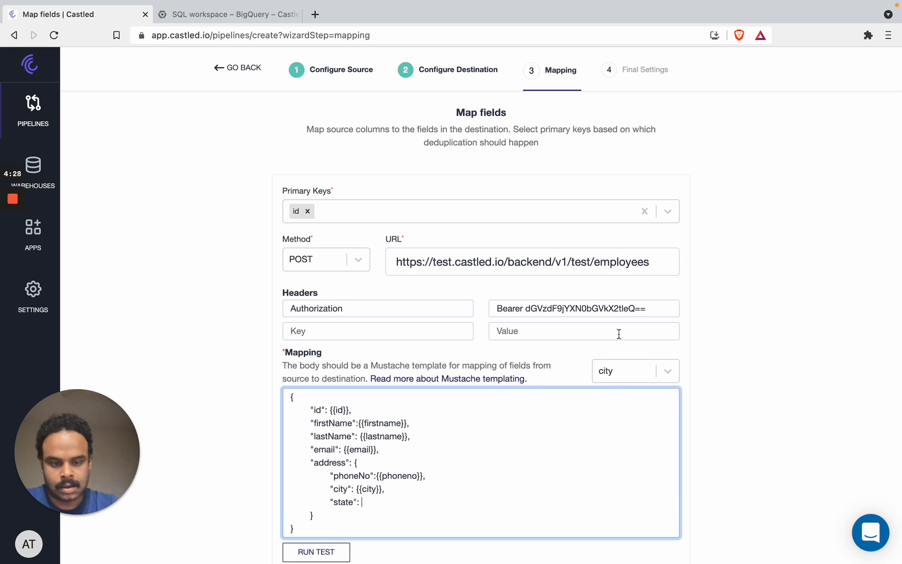
click(624, 371)
click(614, 541)
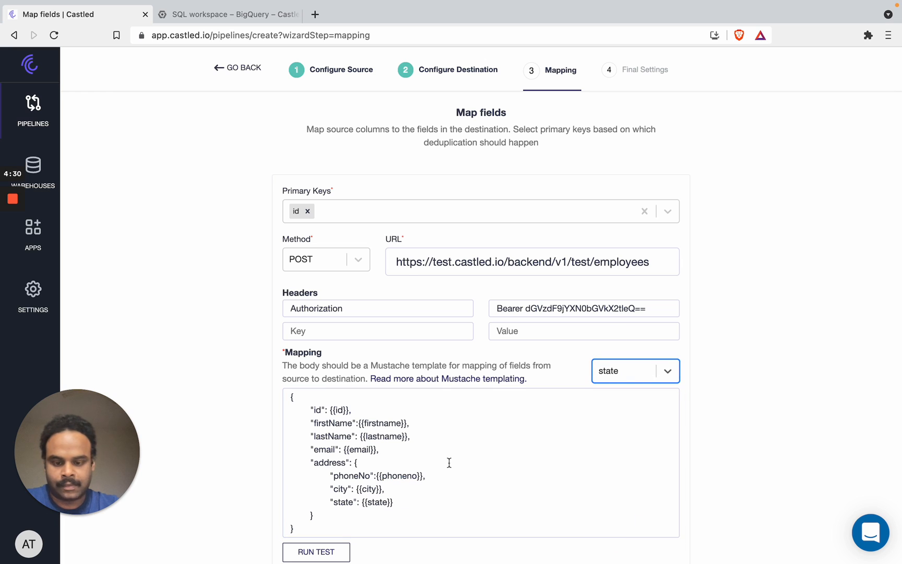
Run the mapping test and continue to the pipeline's final settings.
scroll(240, 475, down, 1)
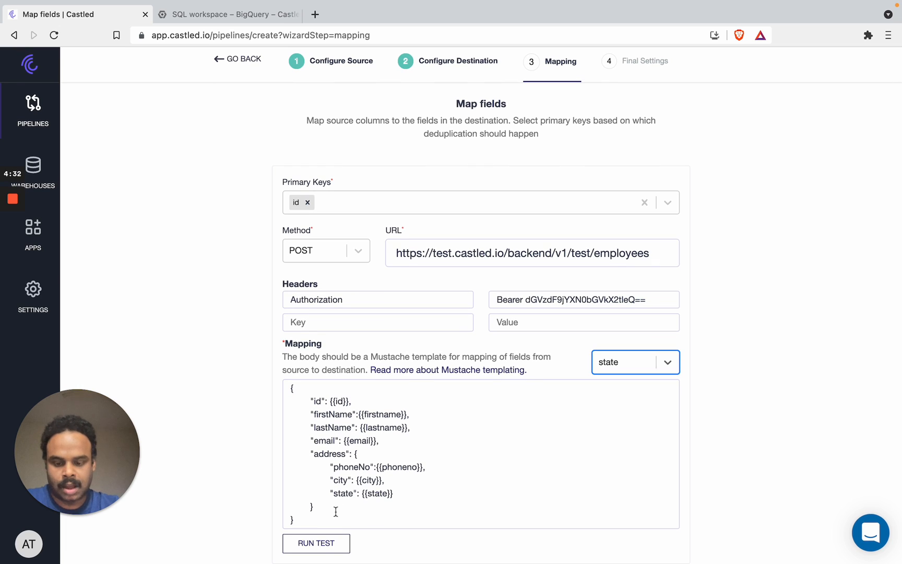
click(327, 543)
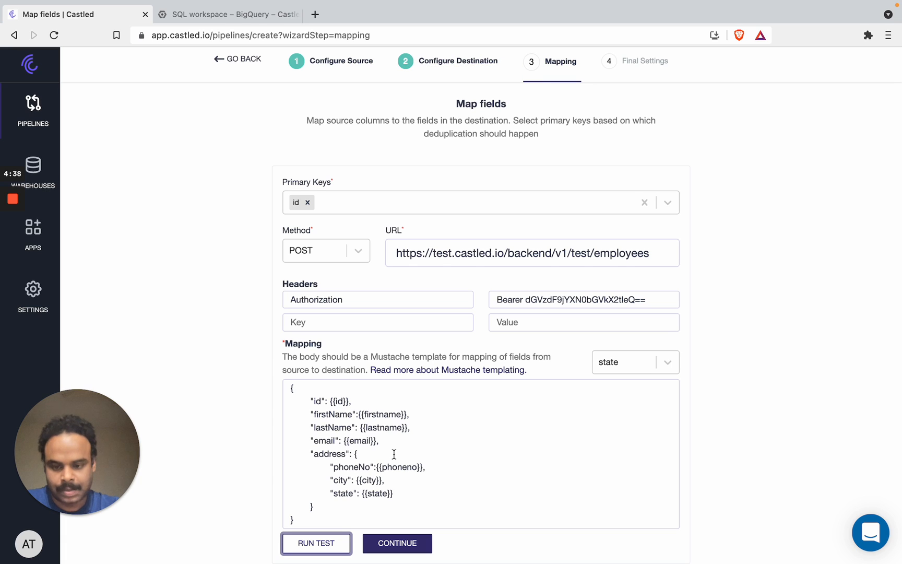
click(395, 542)
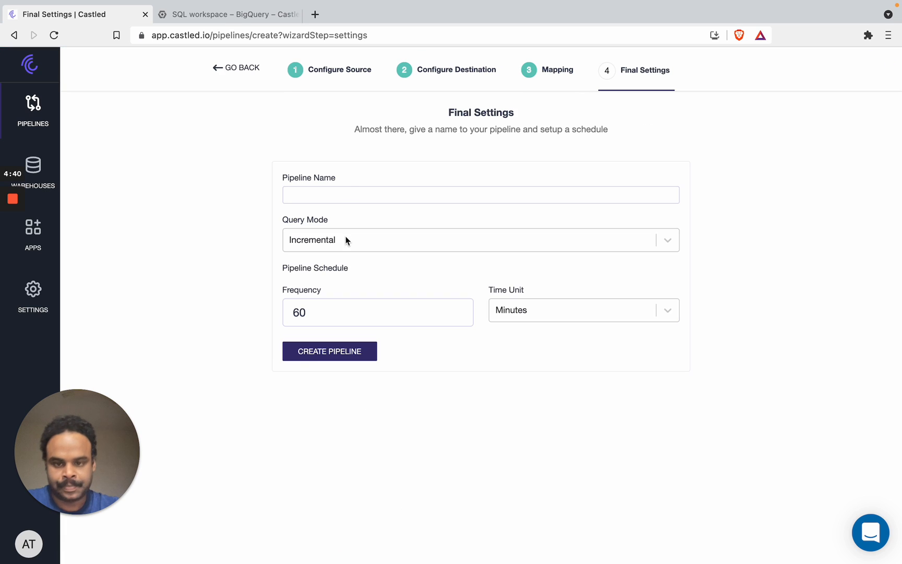
Name the pipeline "BigQuery to Restapi".
click(350, 195)
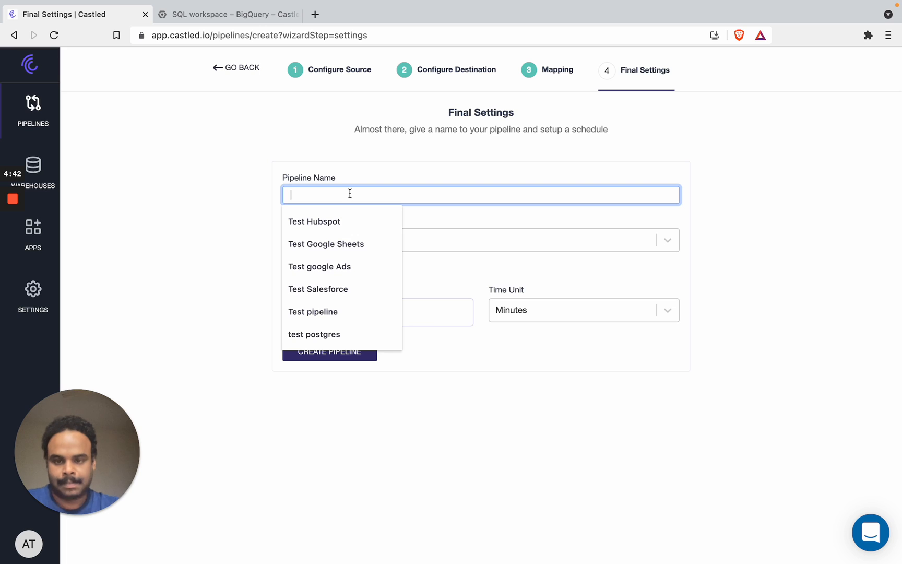
text(BigQu)
key(Down)
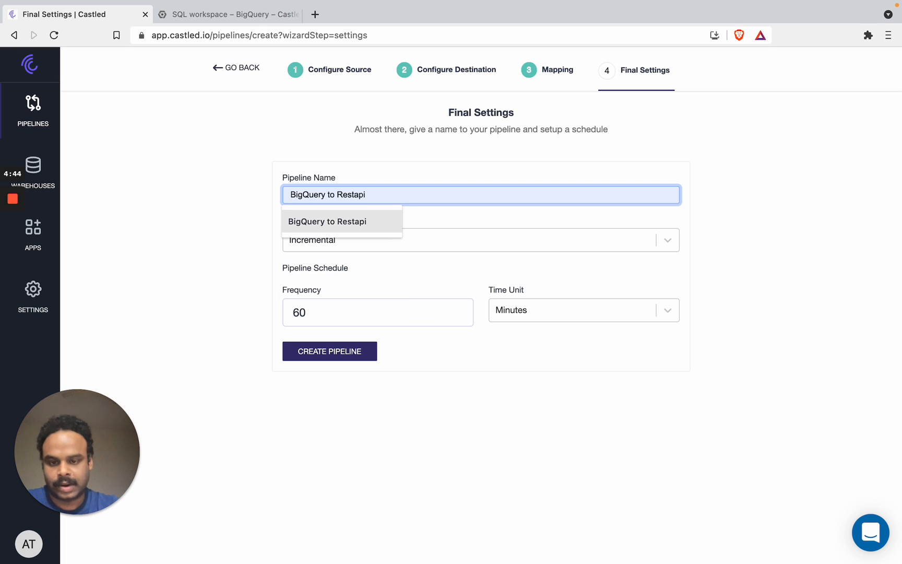
key(Return)
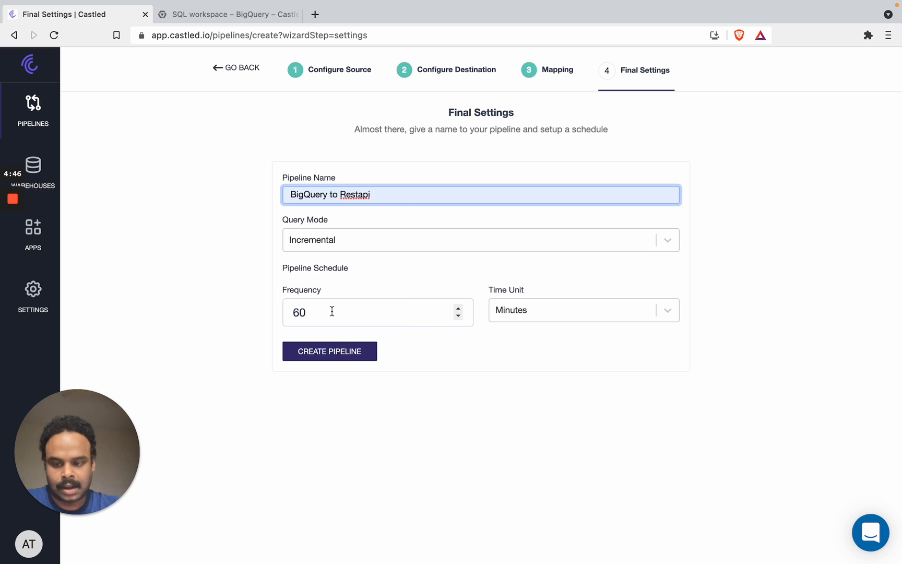
Set the pipeline schedule frequency to 5 minutes.
drag(332, 311, 284, 304)
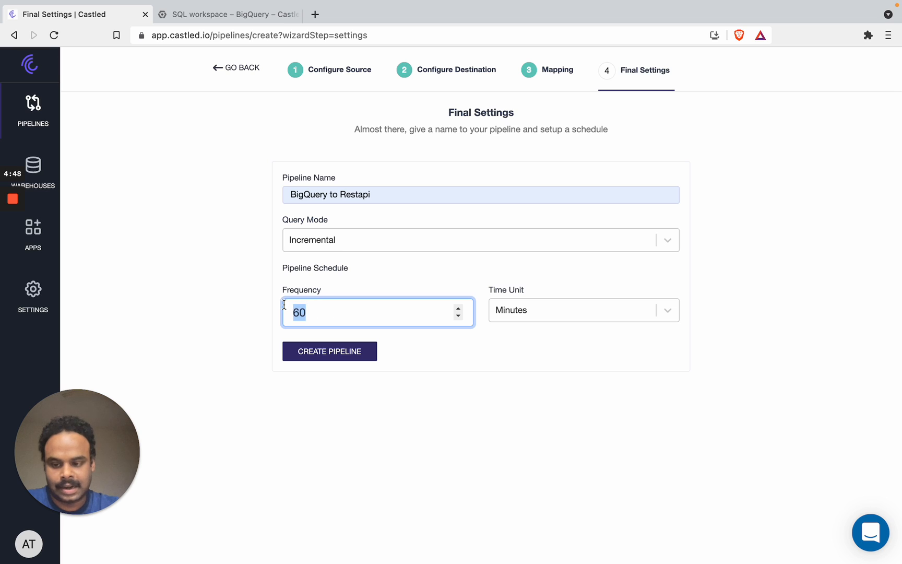
key(BackSpace)
text(5)
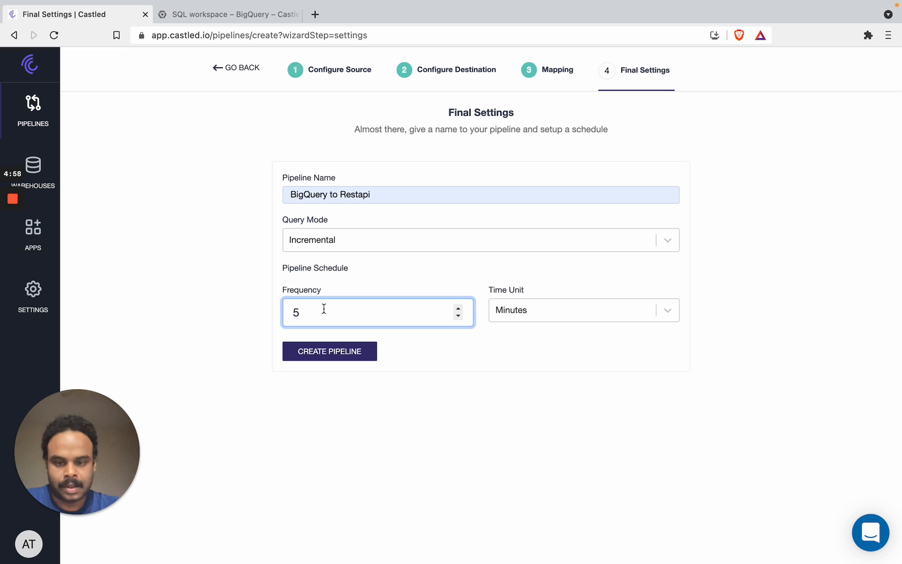
click(405, 347)
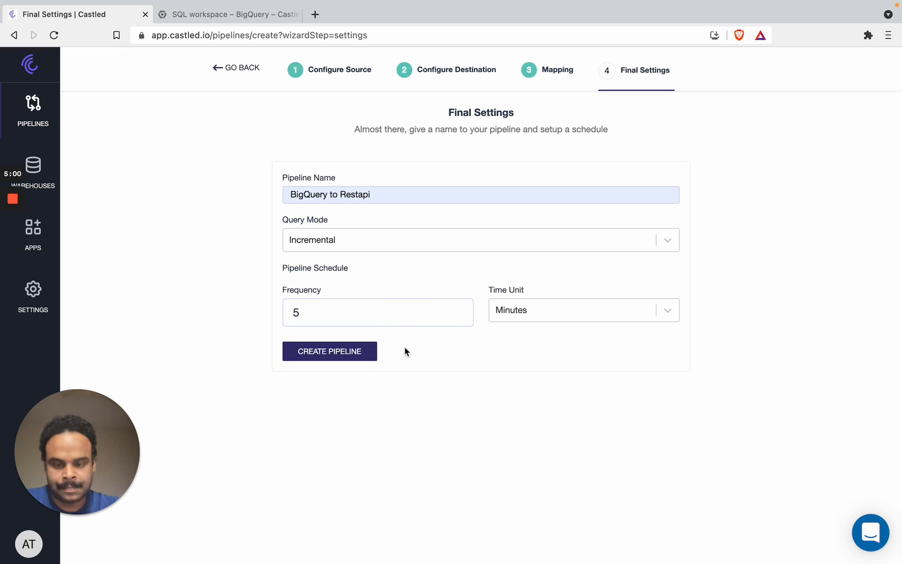
Create the BigQuery to Restapi pipeline and return to the list of pipelines.
click(362, 356)
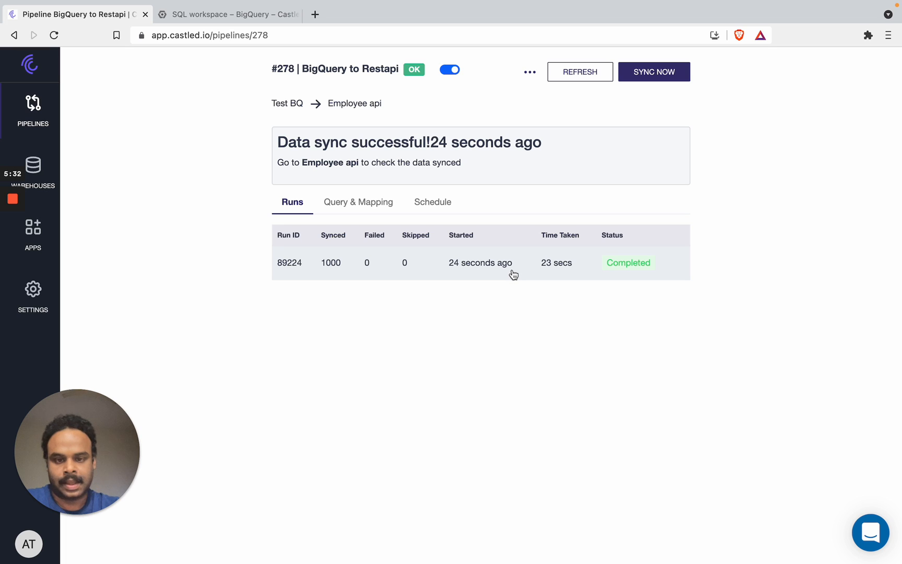
click(35, 120)
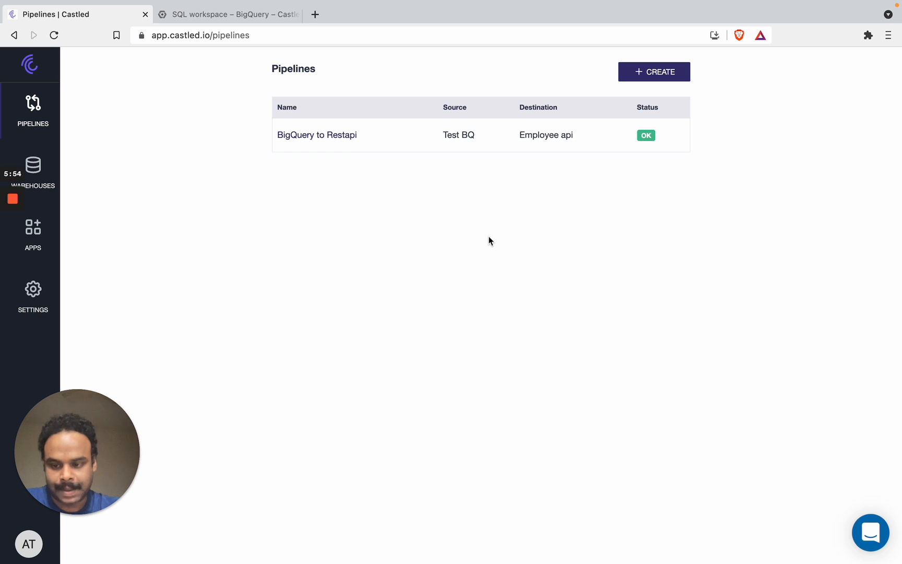
Start a new pipeline with the existing BigQuery warehouse Test BQ as its source.
click(643, 76)
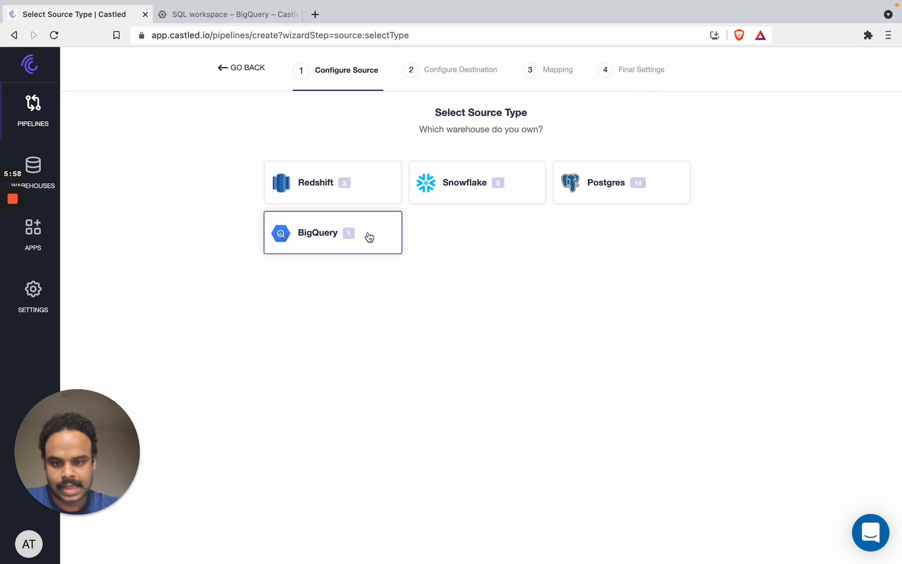
click(354, 242)
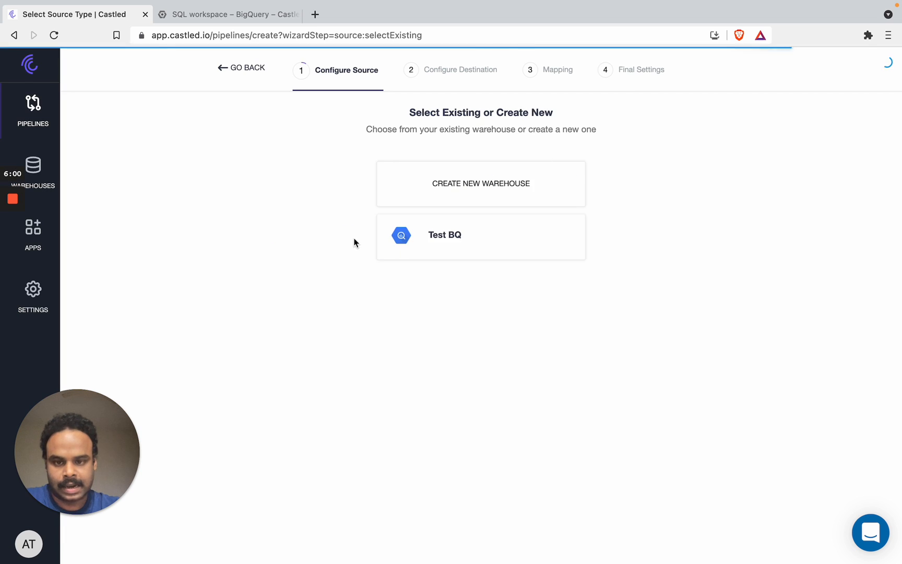
click(408, 245)
Enter the source query select * from castled_prod.users and run it.
click(394, 210)
text(select * fro)
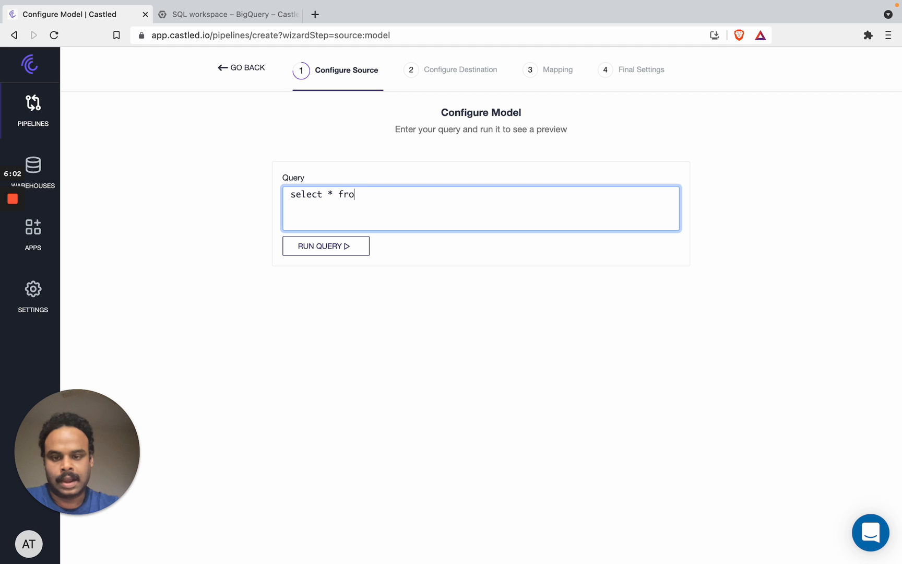
text(m castled_prod.users)
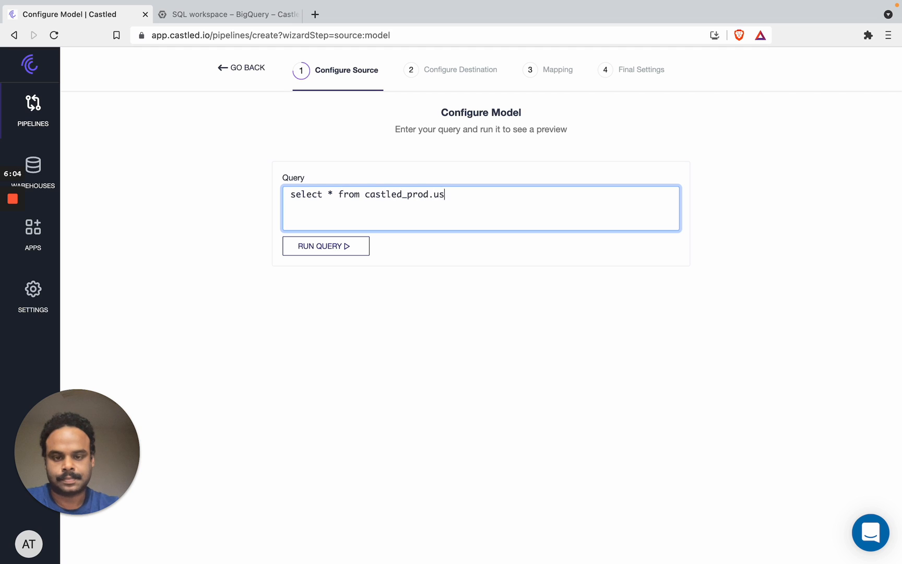
click(332, 248)
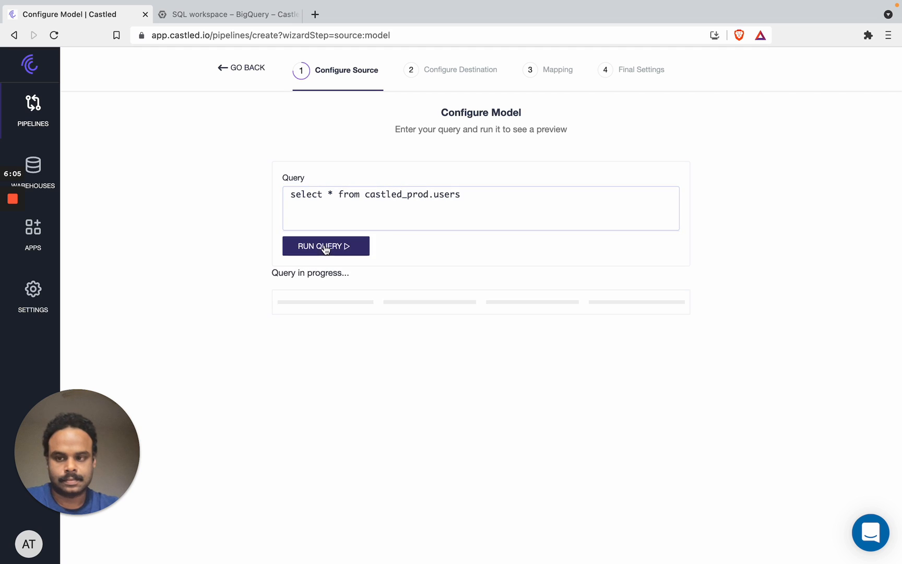
Continue to the destination setup and choose the existing Rest API app Employee api.
click(414, 250)
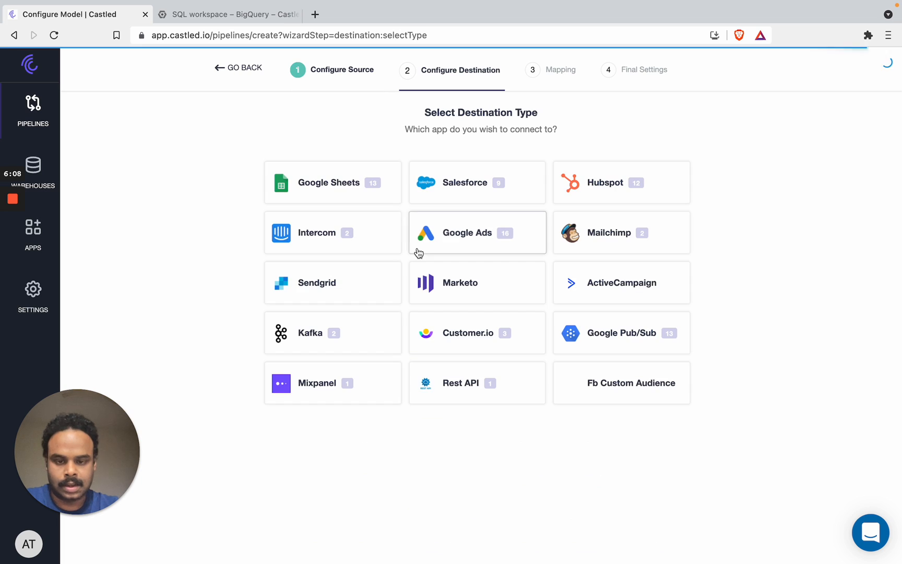
click(459, 389)
click(436, 241)
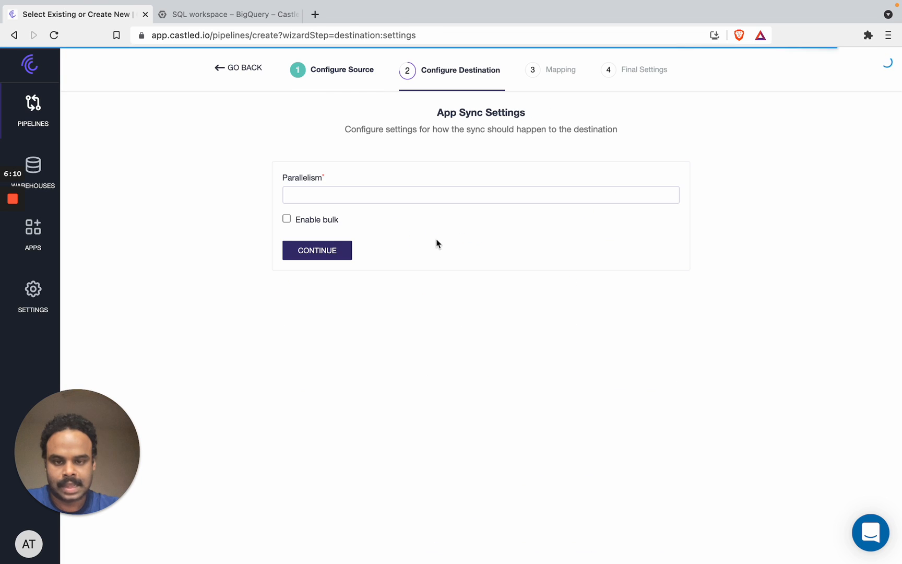
Set the sync parallelism to 10 and enable bulk mode.
click(384, 193)
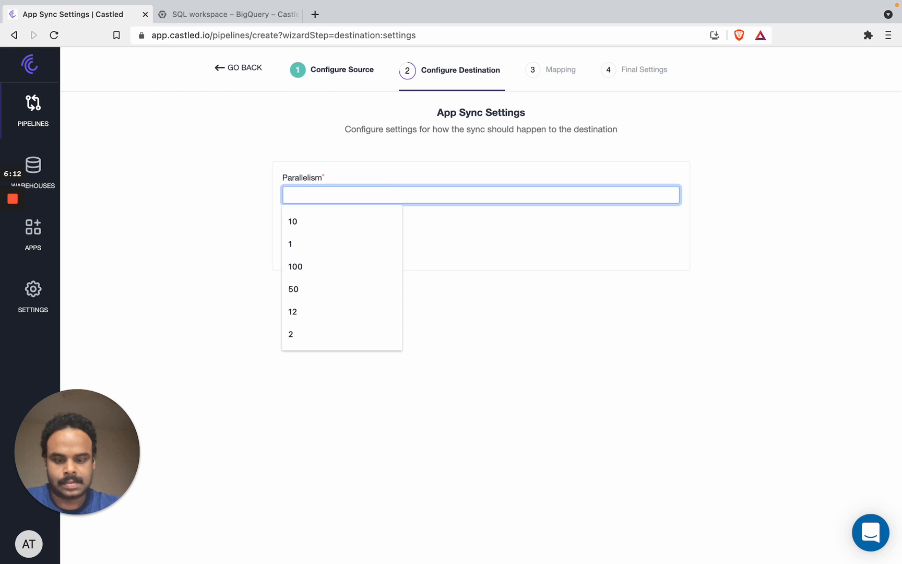
text(10)
click(385, 175)
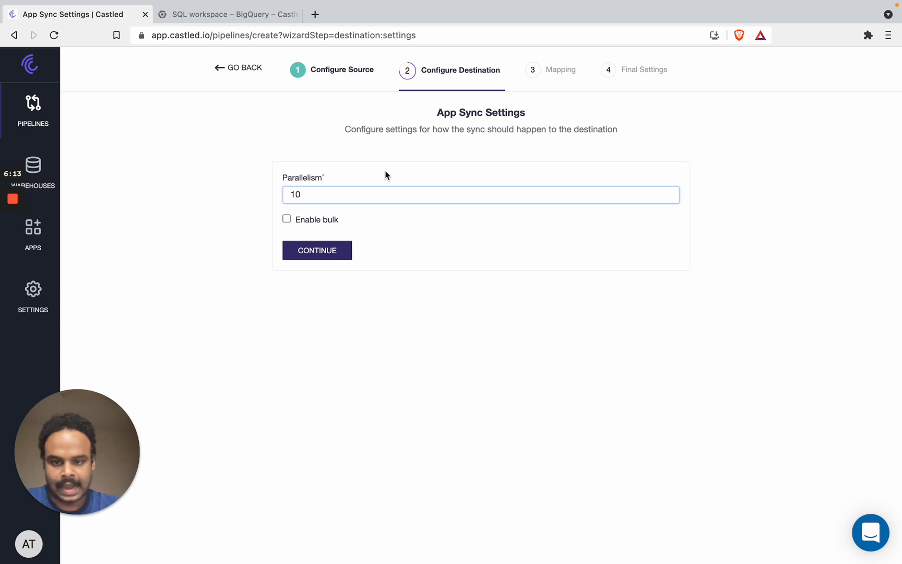
click(287, 221)
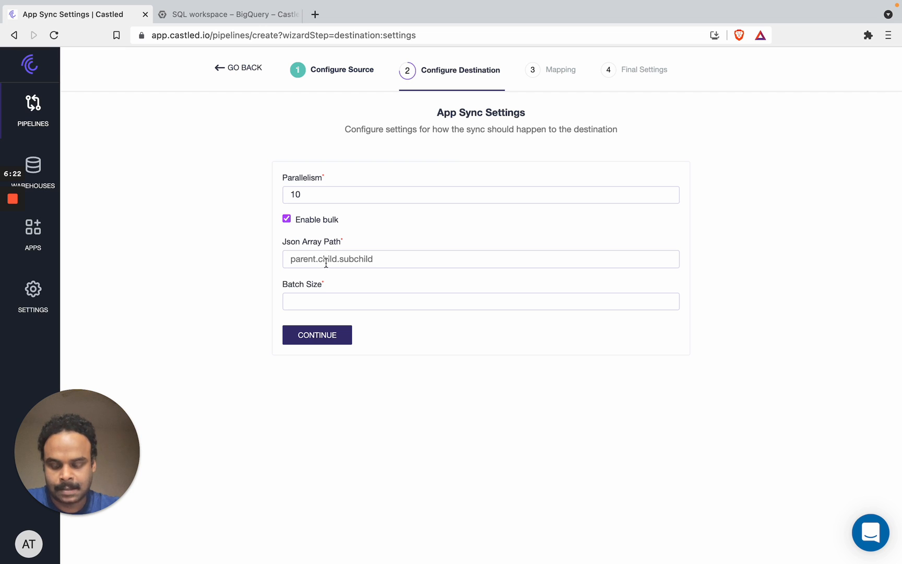
Switch to Postman and examine how the Update Employees Bulk request body nests its employees array.
key(ctrl+Right)
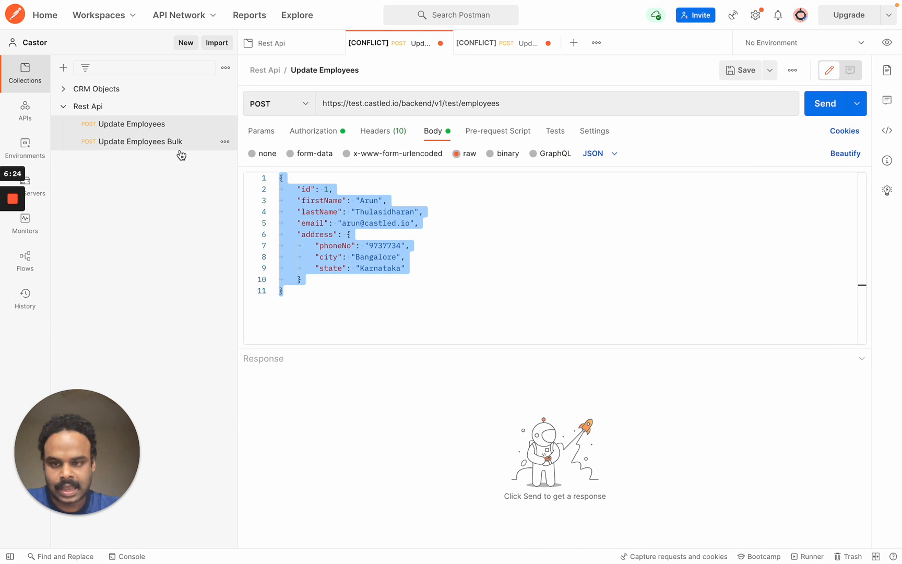
click(180, 150)
click(370, 268)
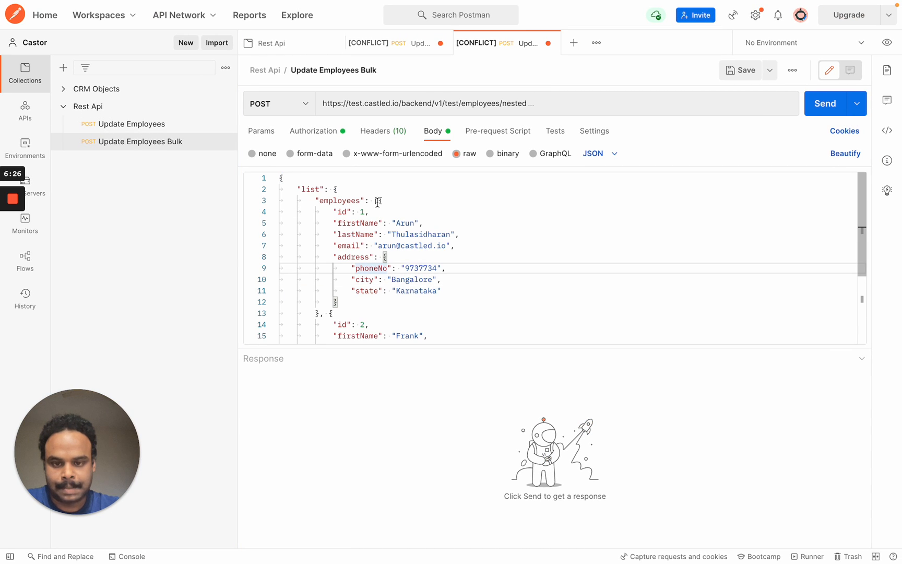
double_click(316, 189)
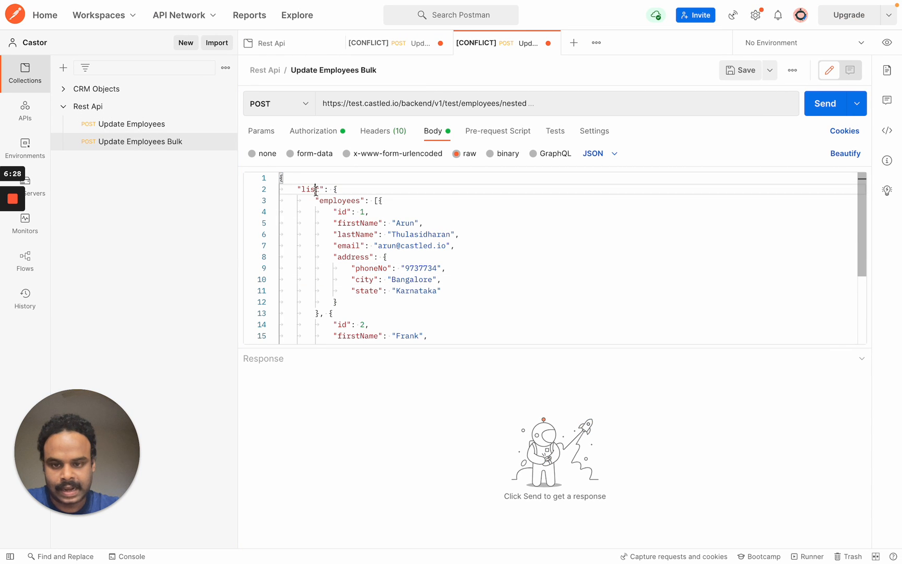
double_click(355, 200)
Back in Castled, set the Json Array Path to list.employees and the batch size to 100.
key(ctrl+Left)
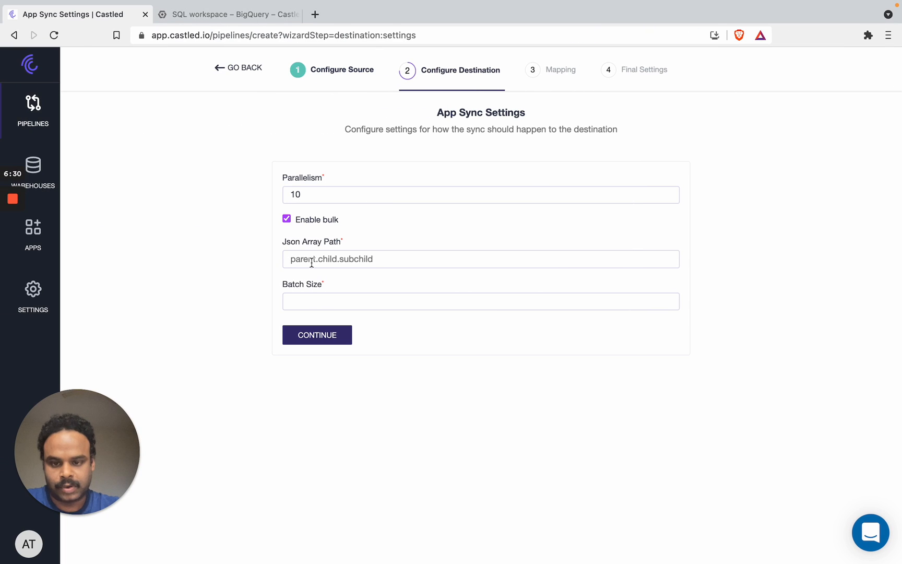
click(312, 263)
text(list.emp)
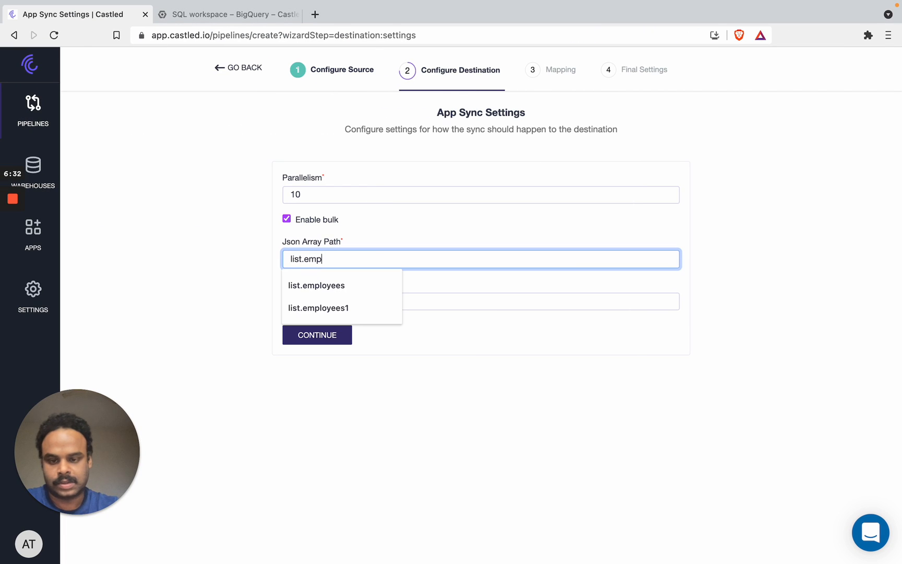
text(loyees)
click(211, 300)
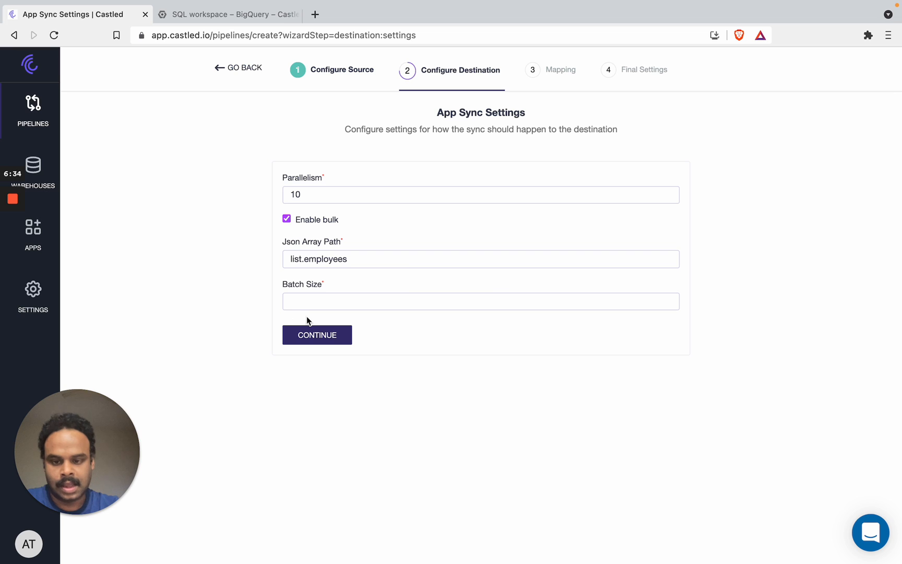
click(317, 301)
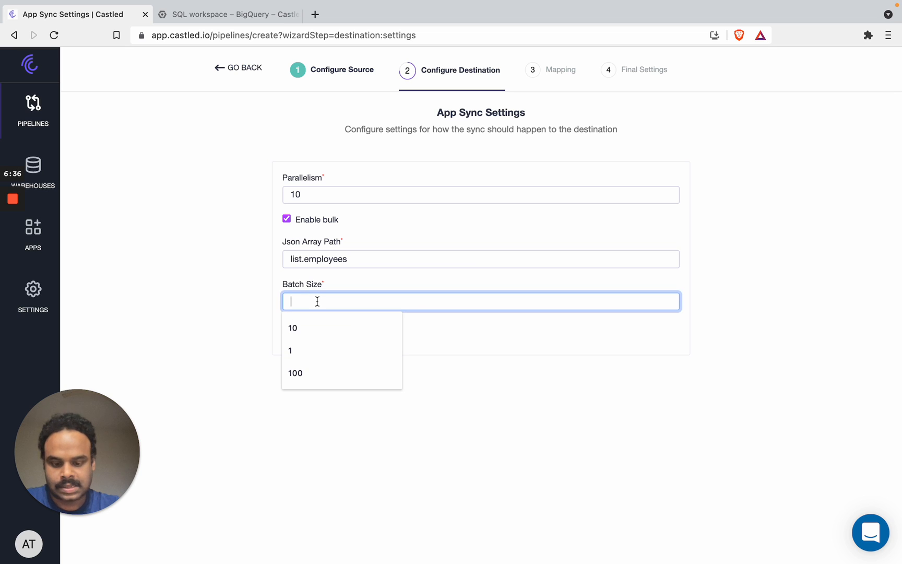
text(100)
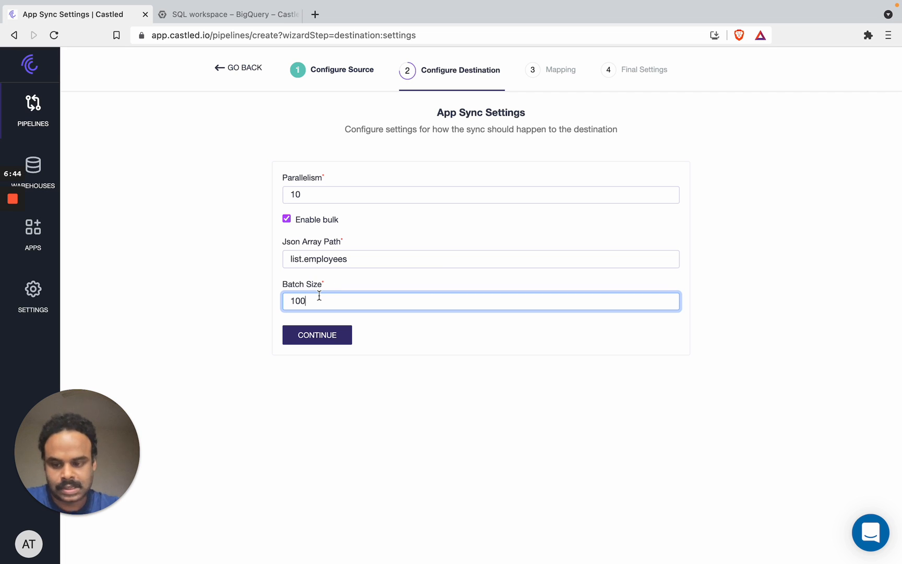
Select the entire JSON body of the Update Employees Bulk request in Postman and return to Castled.
key(ctrl+Right)
click(424, 214)
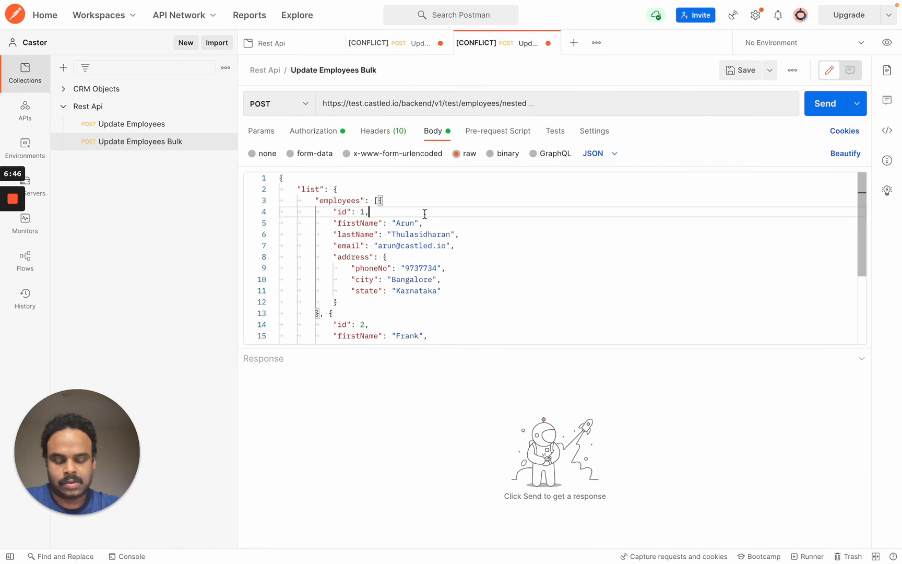
key(ctrl+a)
key(ctrl+Left)
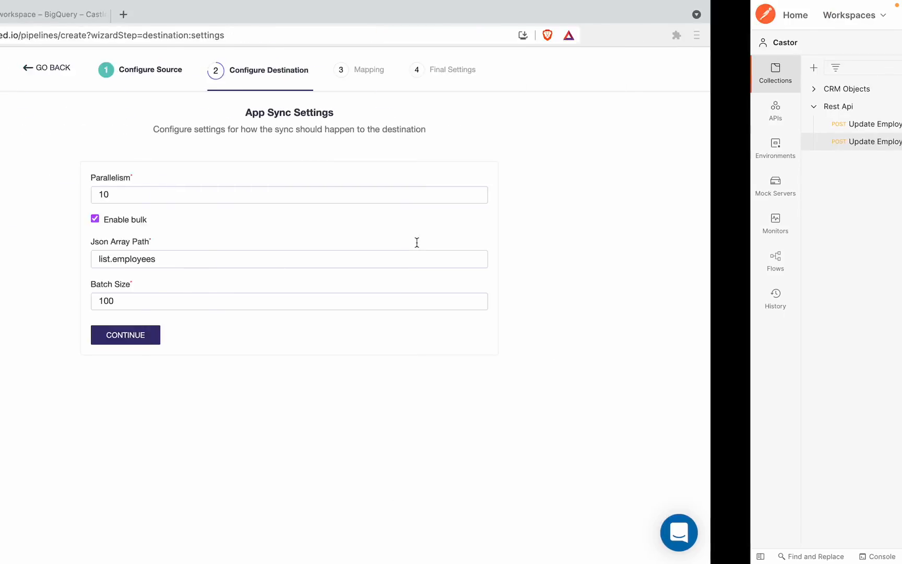
Continue to the field mapping and choose id as the primary key.
click(341, 337)
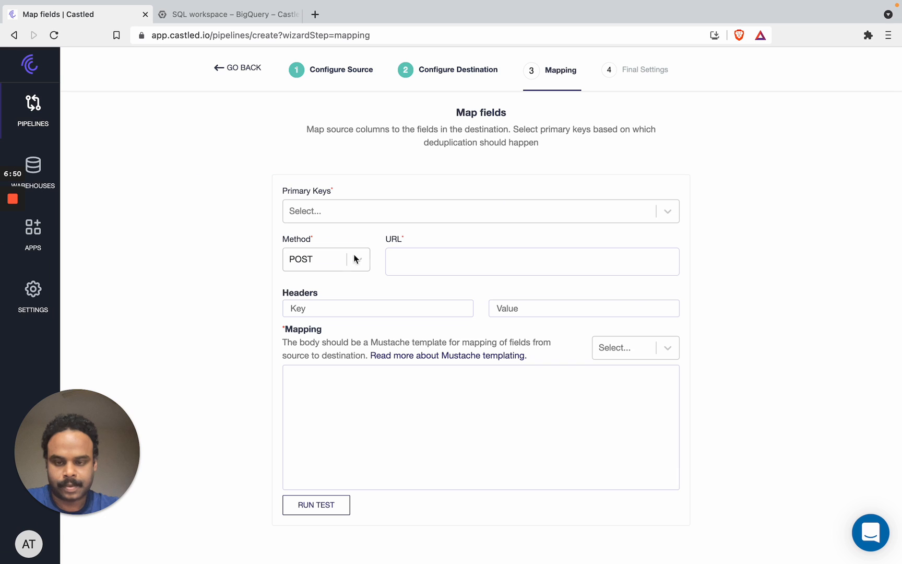
click(360, 210)
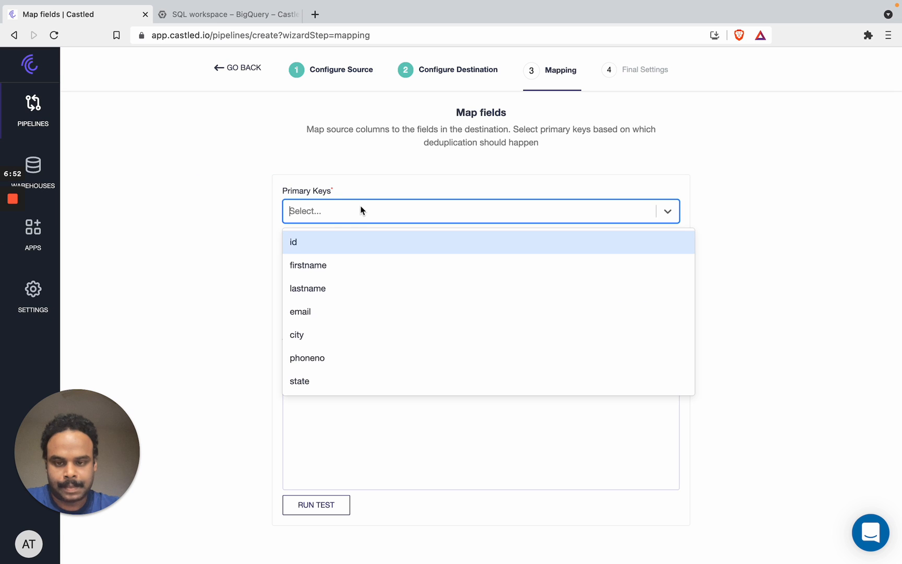
click(343, 241)
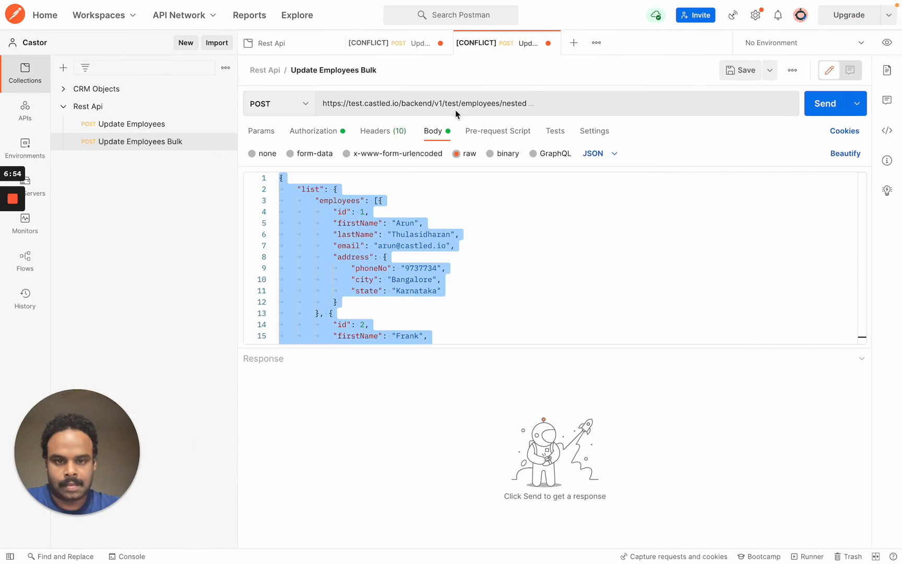
click(568, 98)
key(super+a)
key(super+c)
key(super+Tab)
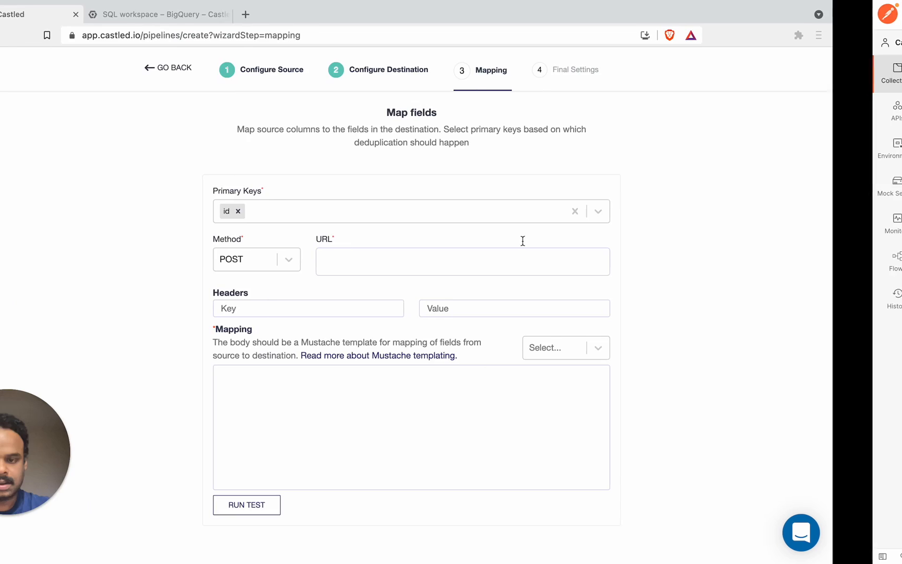
click(498, 262)
key(super+v)
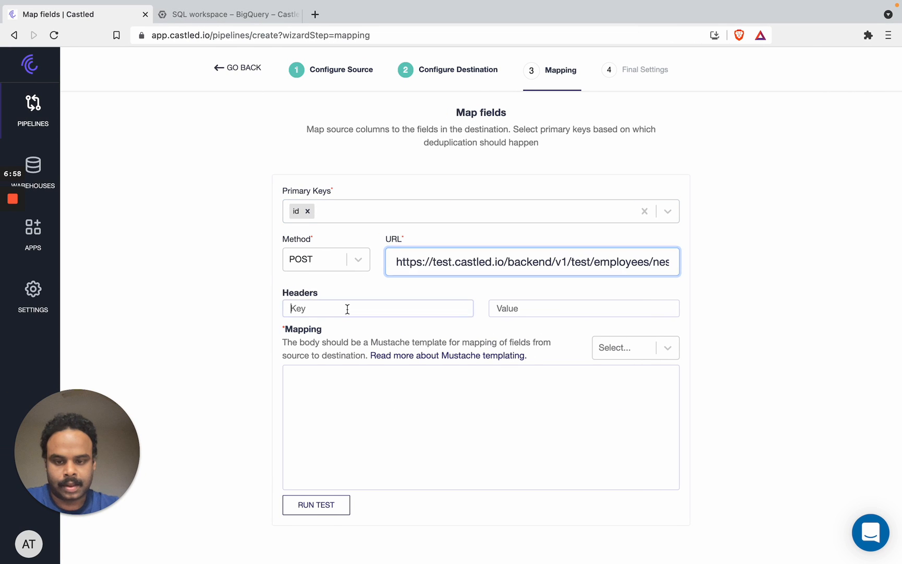
Add an Authorization header to the mapping, using the bearer token copied from the Postman request's headers as its value.
click(347, 308)
text(Authorization)
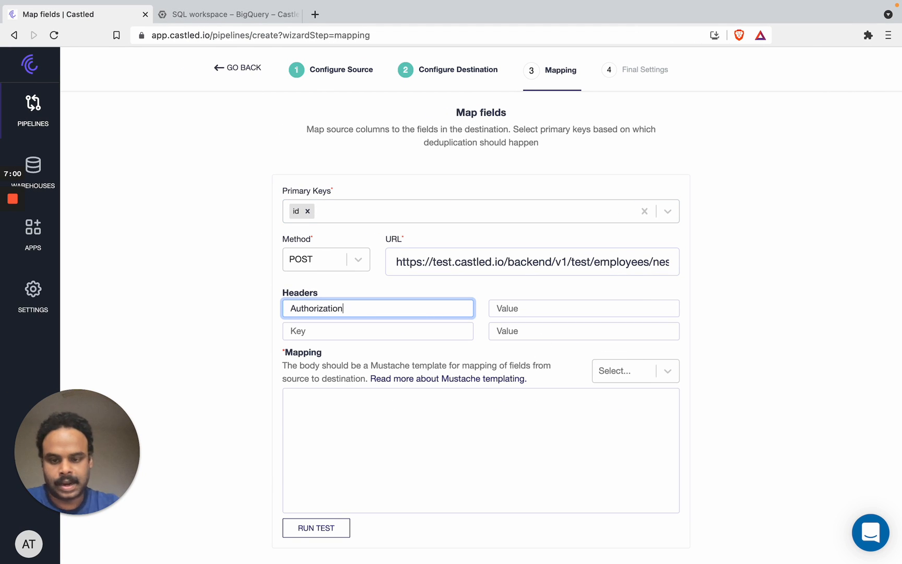
key(super+Tab)
click(373, 137)
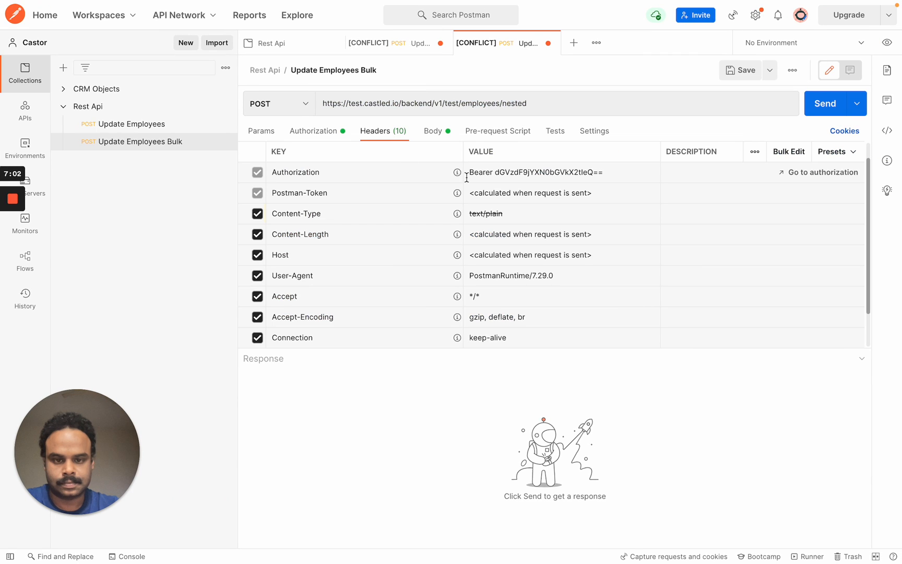
click(496, 172)
key(super+a)
key(super+Tab)
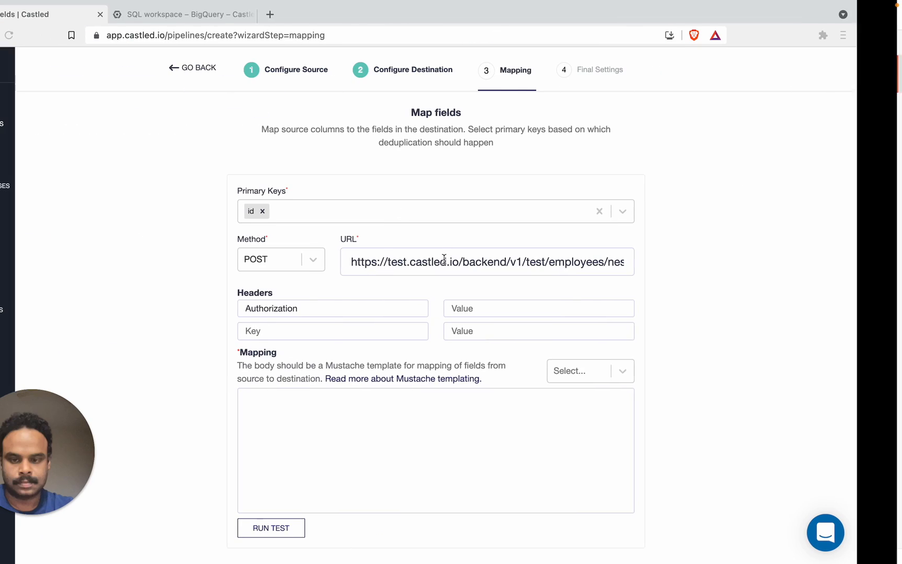
click(513, 308)
key(super+v)
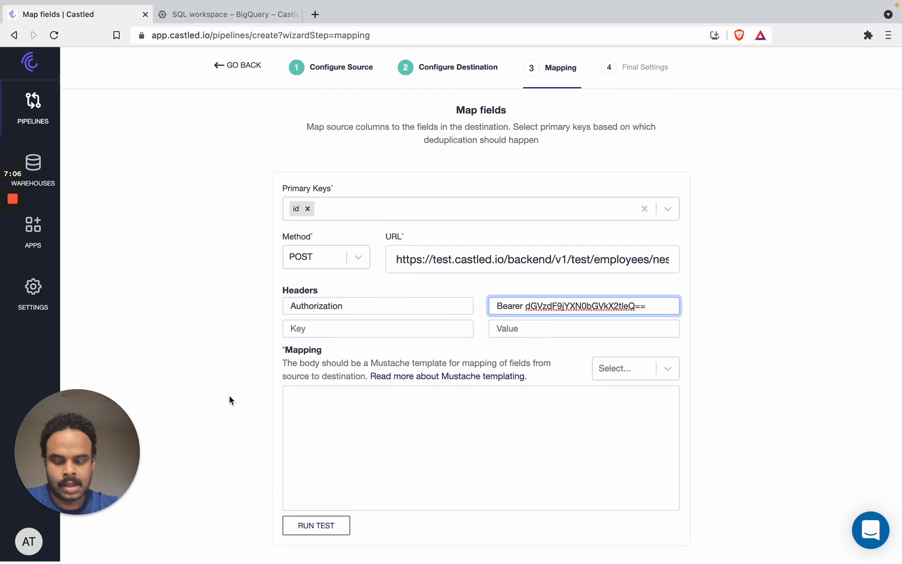
Copy the bulk request's JSON body from Postman into the mapping template in Castled.
key(super+Tab)
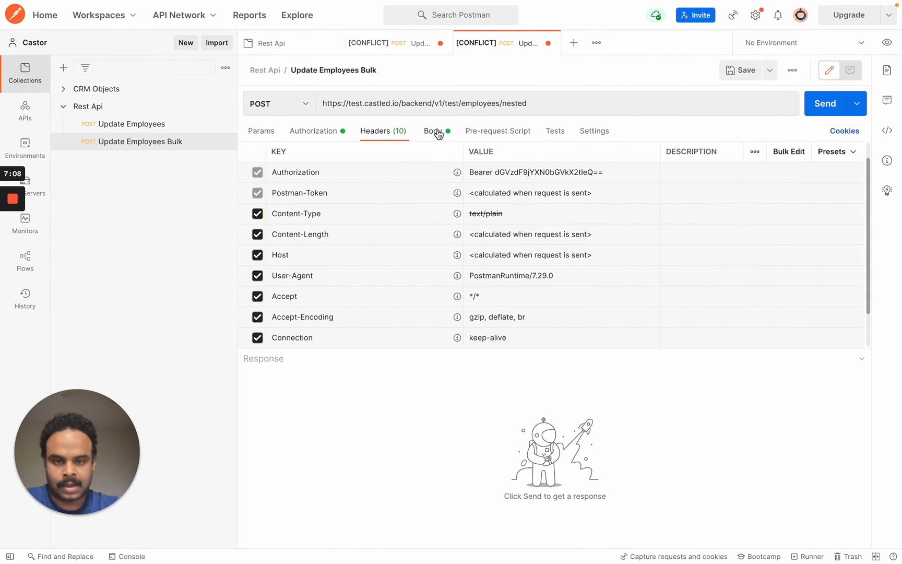
click(433, 131)
key(super+c)
key(super+Tab)
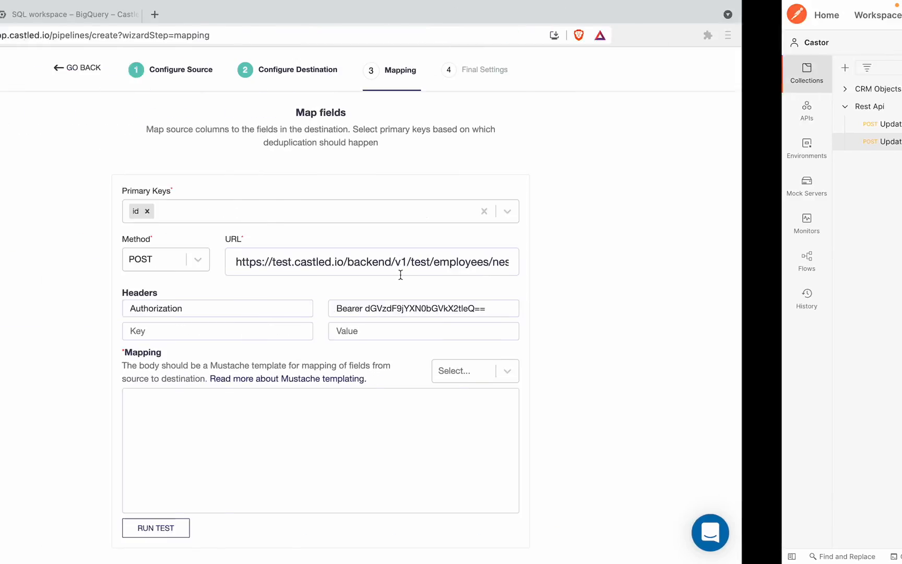
click(376, 416)
key(super+v)
scroll(240, 436, down, 1)
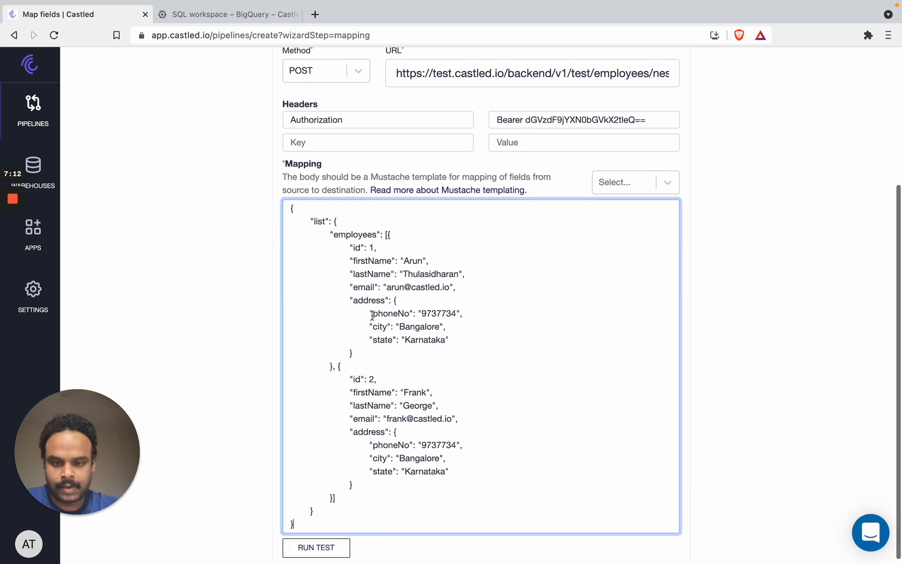
scroll(358, 314, down, 1)
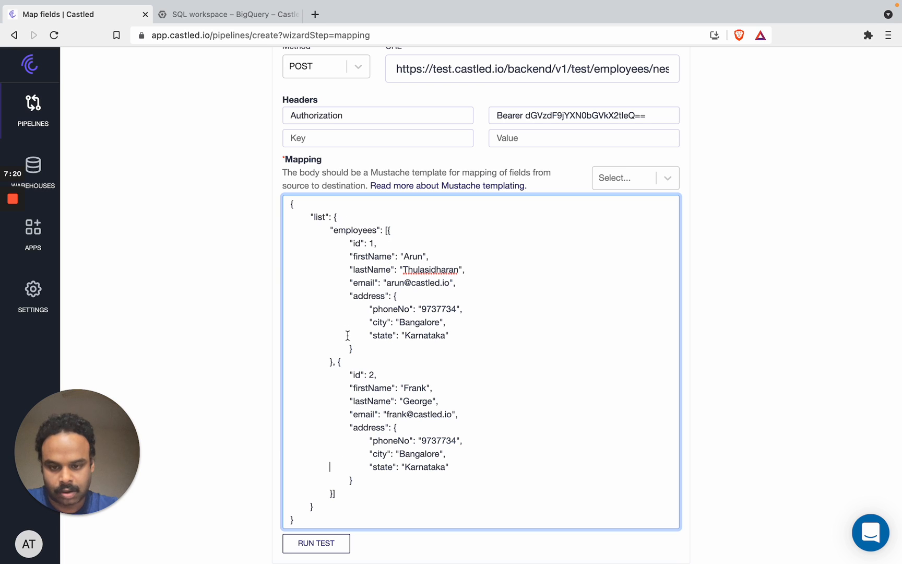
Remove the second employee object from the mapping template and replace the remaining employee's id value with the id field placeholder {{id}}.
drag(333, 362, 335, 489)
key(BackSpace)
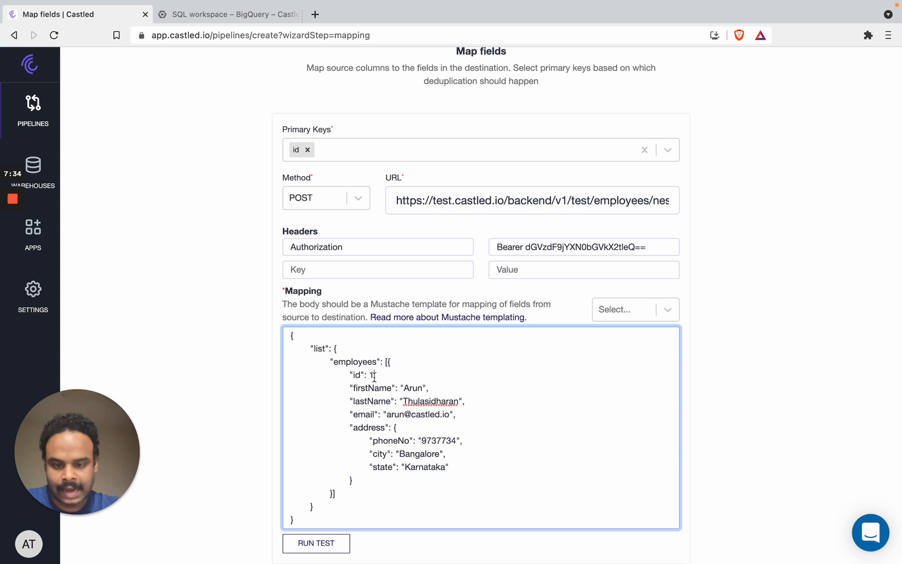
click(614, 310)
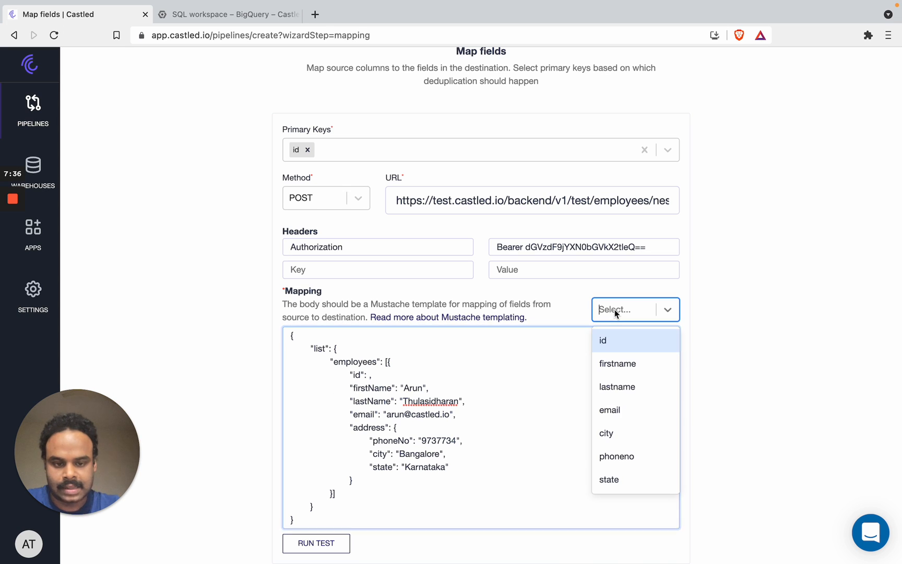
click(604, 341)
Replace the sample firstName value in the mapping template with the firstname field placeholder {{firstname}}.
drag(428, 387, 401, 388)
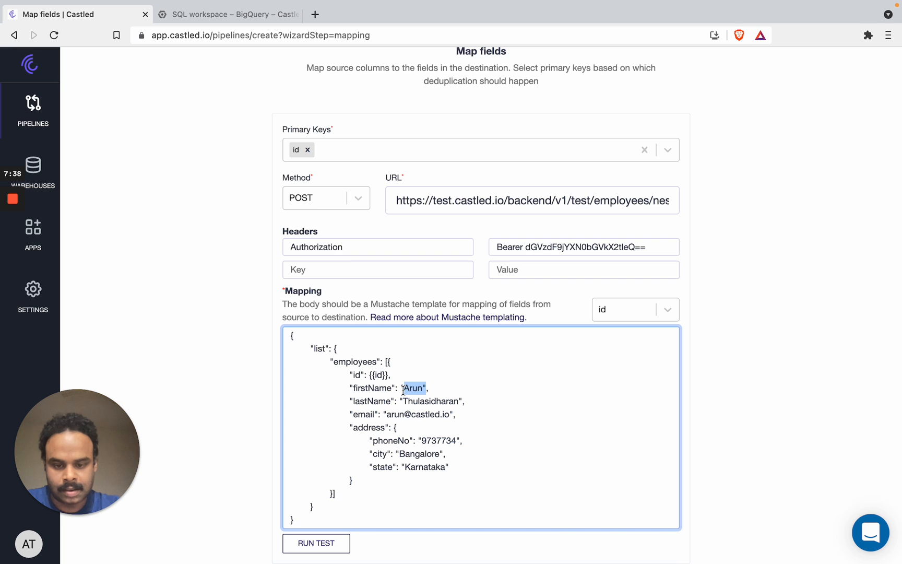
key(BackSpace)
click(624, 303)
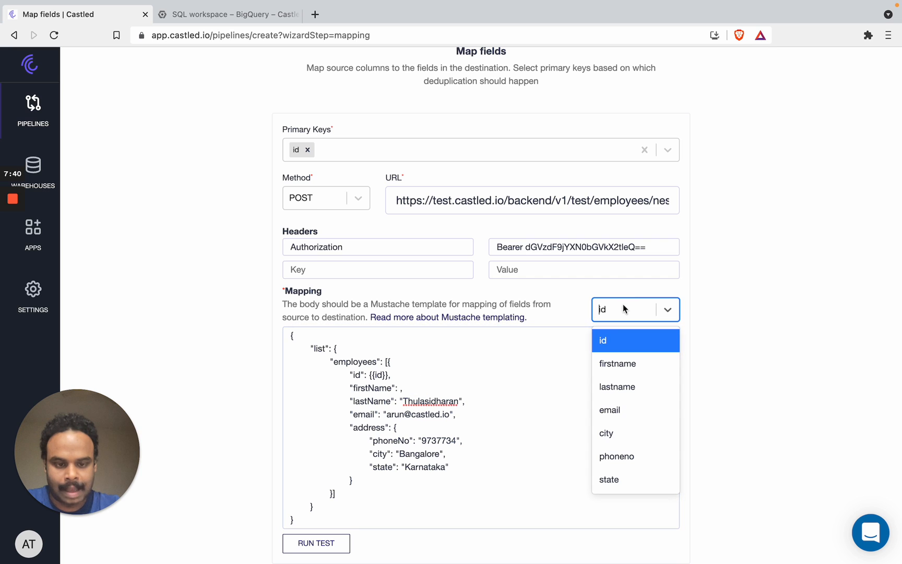
click(607, 361)
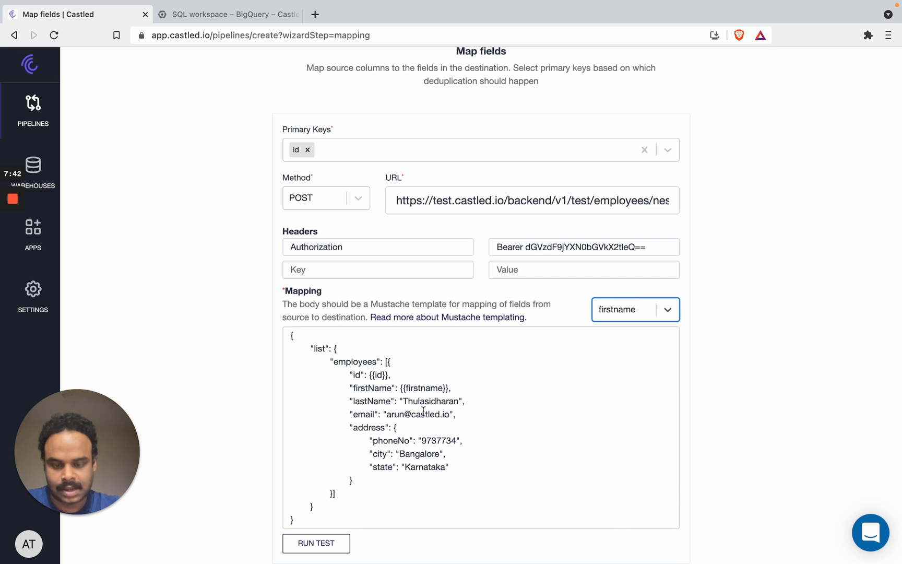
Run the mapping test and continue to the pipeline's final settings.
scroll(237, 446, down, 1)
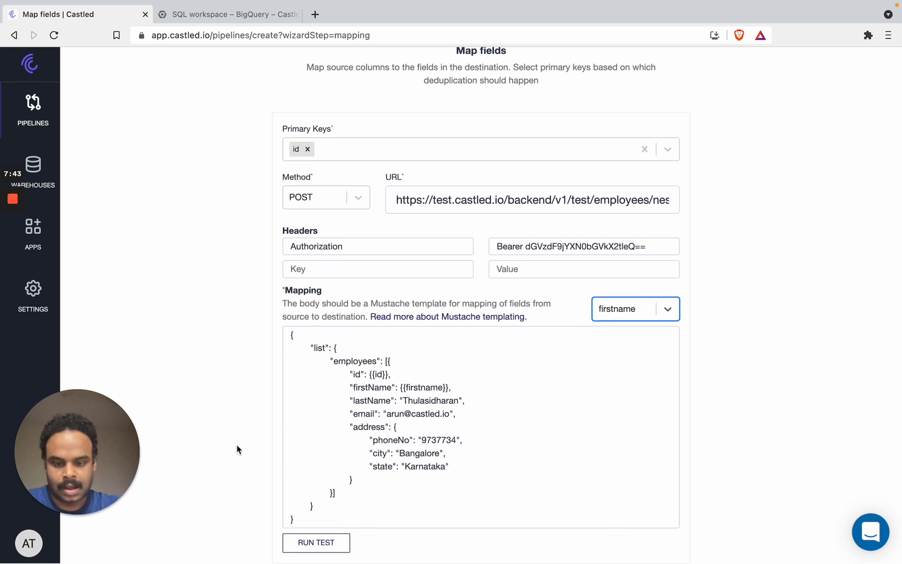
click(315, 542)
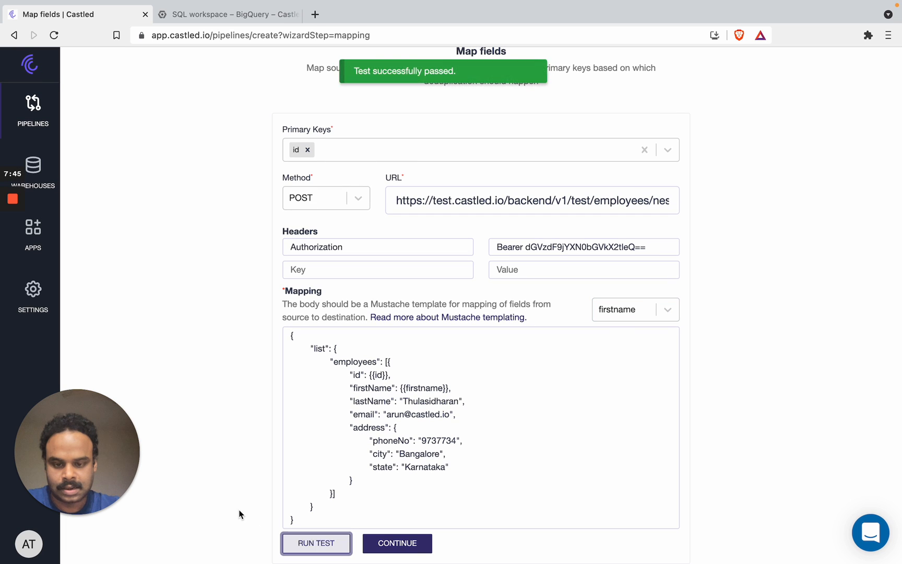
click(389, 543)
Name the pipeline "BigQuery to Rest api bulk".
click(354, 191)
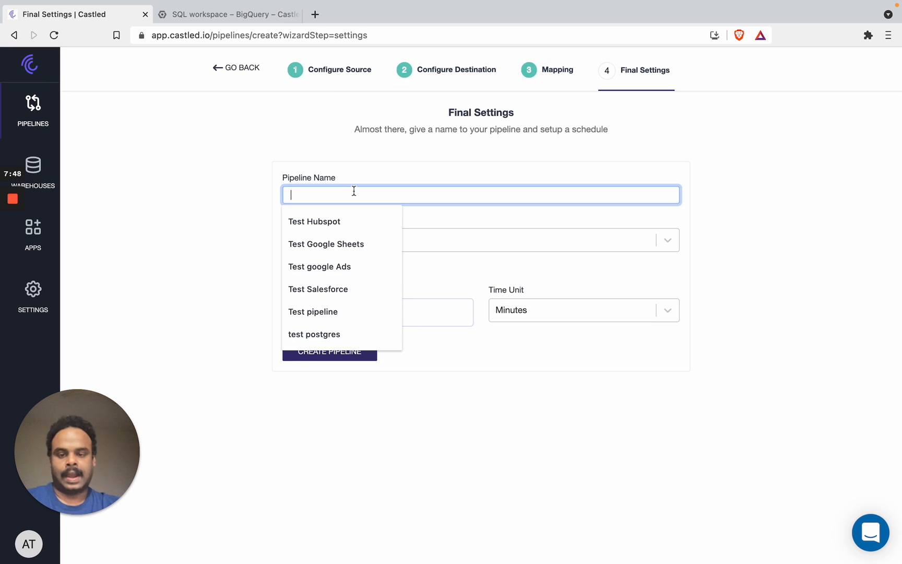
text(Bi)
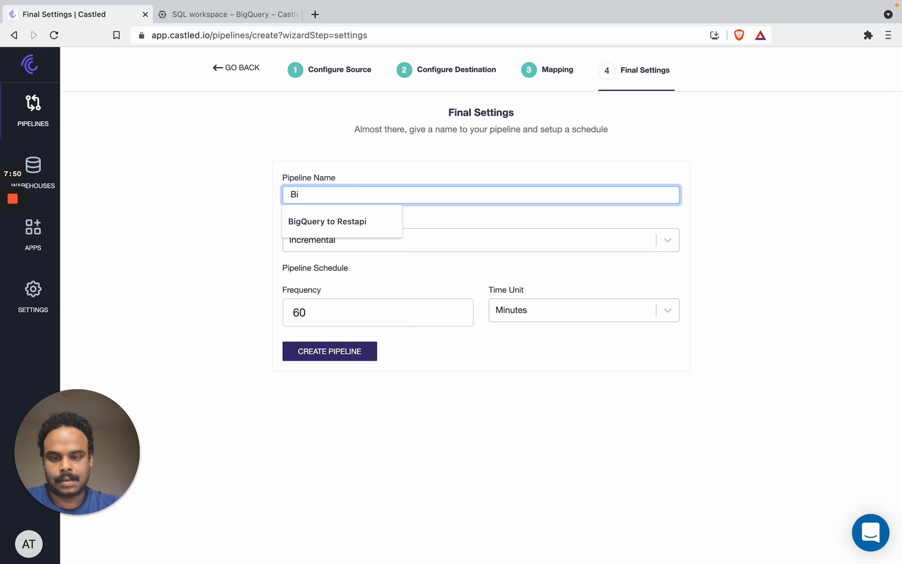
text(gQuery t)
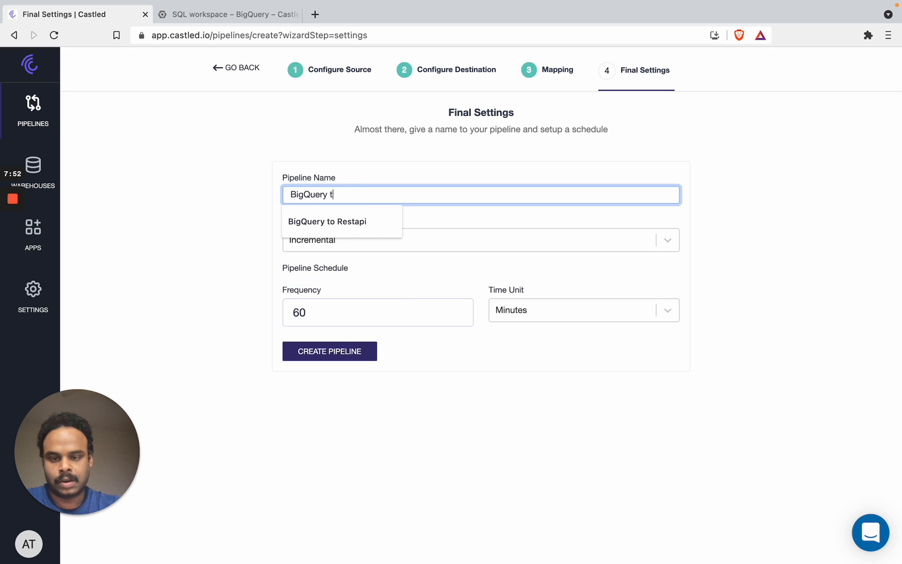
text(o Rest api b)
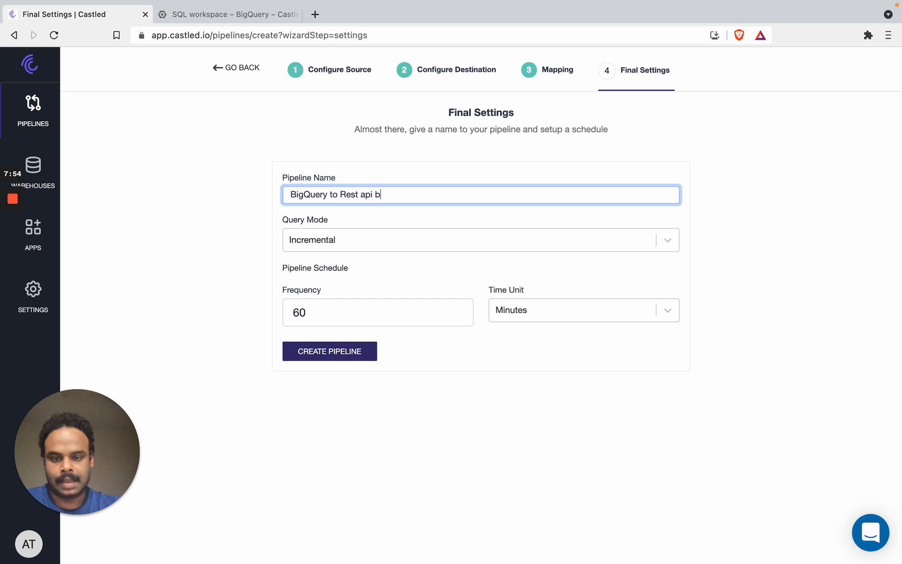
text(ulk)
Set the pipeline schedule's frequency to 5 minutes and create the pipeline.
drag(319, 311, 241, 312)
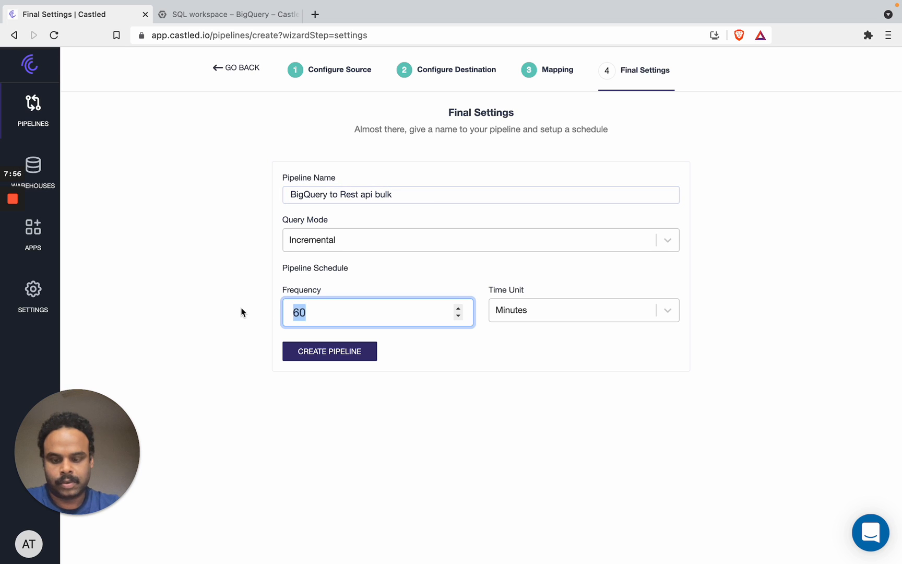
text(5)
click(321, 355)
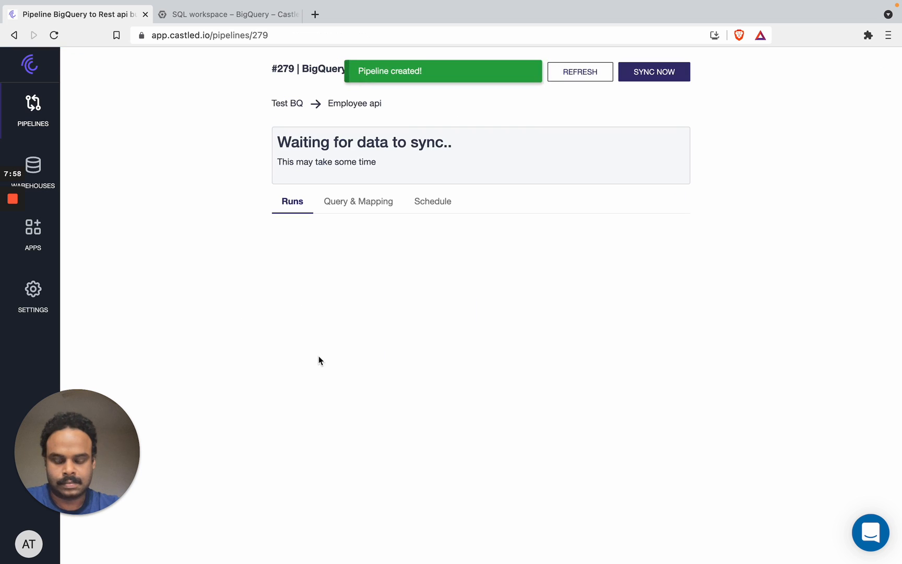